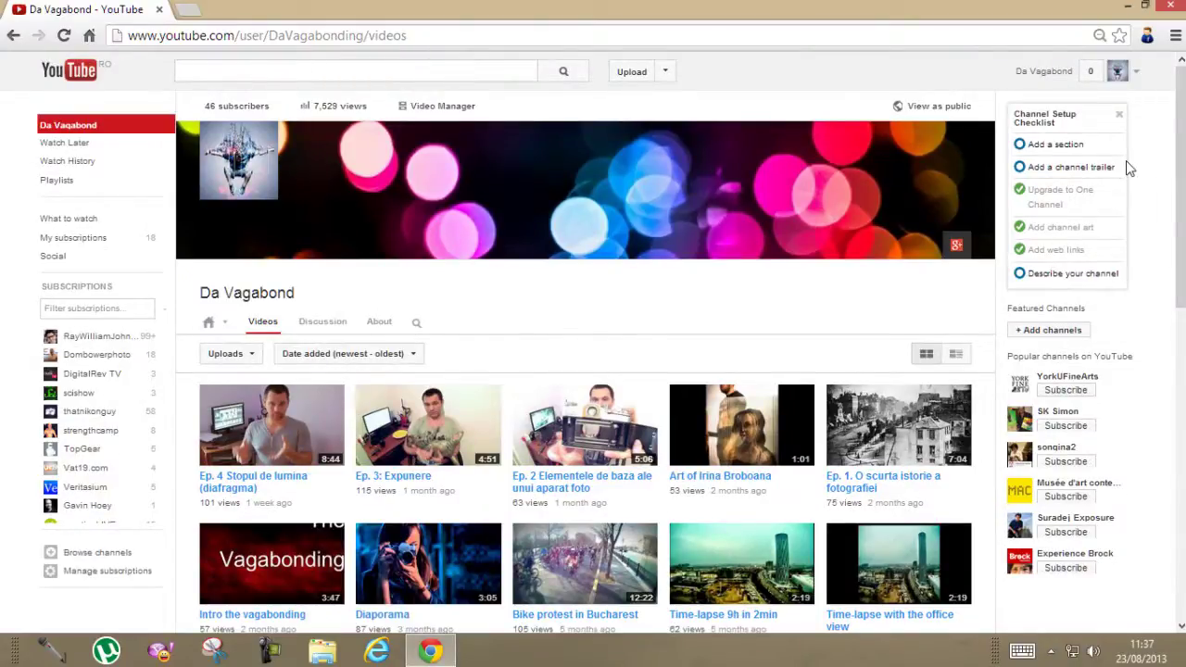
Step: Bring up the Windows 8 Start screen with the Lightroom, Photoshop and Office tiles
scroll(760, 278, "down", 2)
scroll(733, 339, "down", 10)
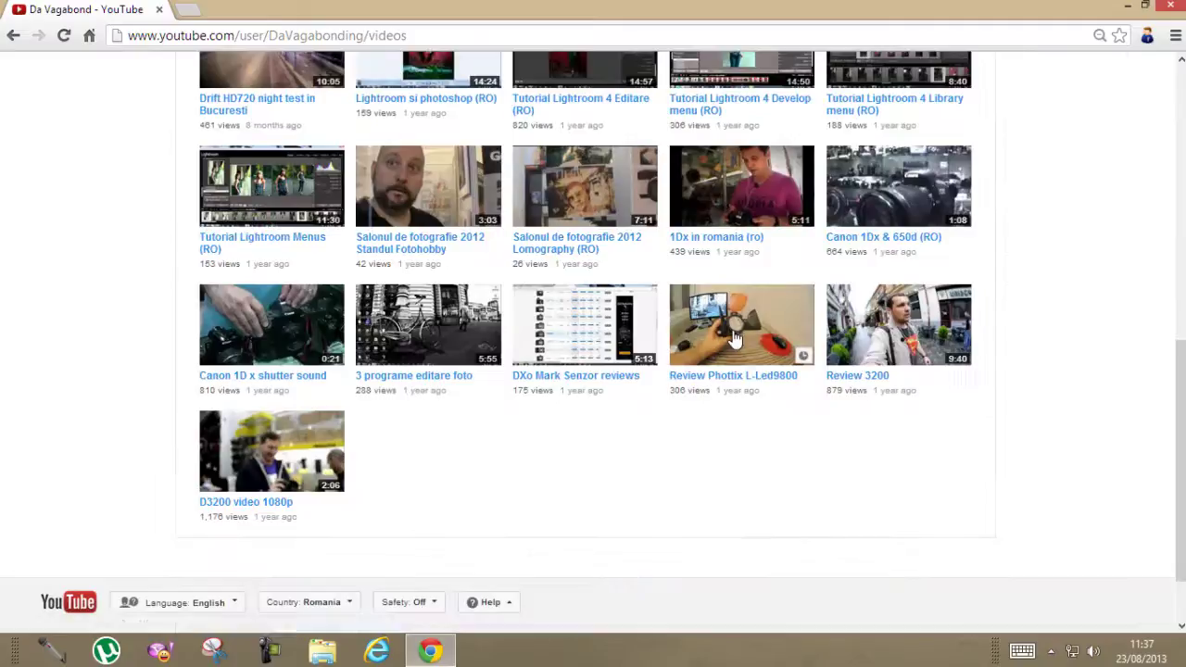
scroll(737, 333, "up", 2)
scroll(742, 324, "up", 1)
scroll(750, 321, "up", 1)
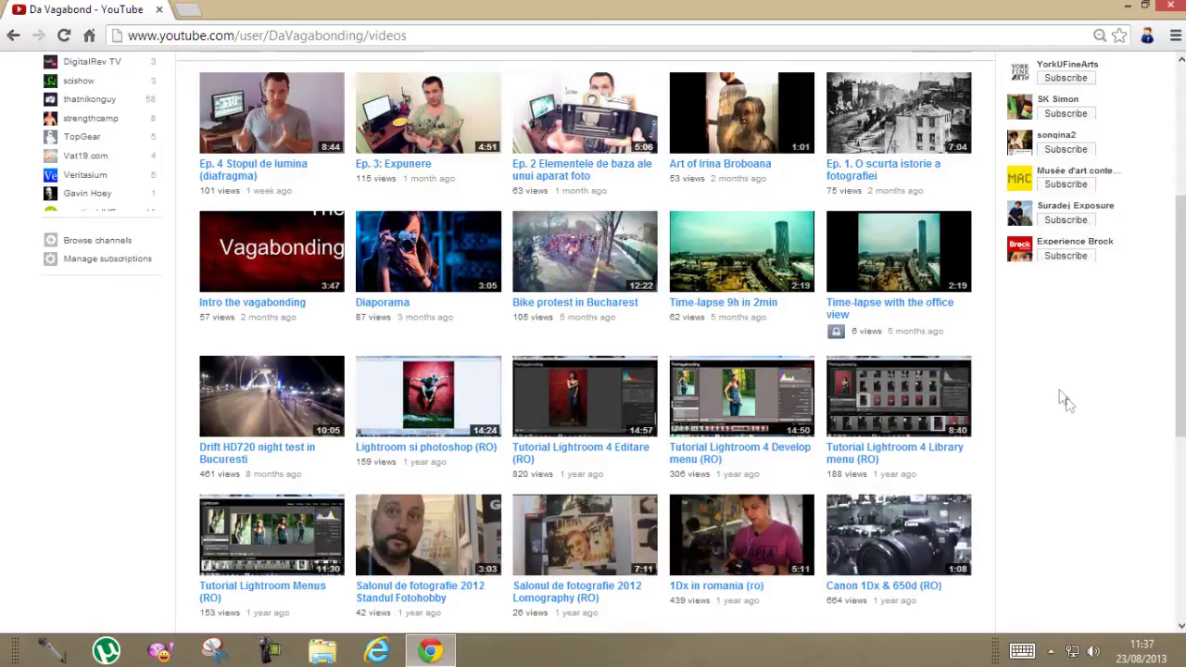
left_click(9, 658)
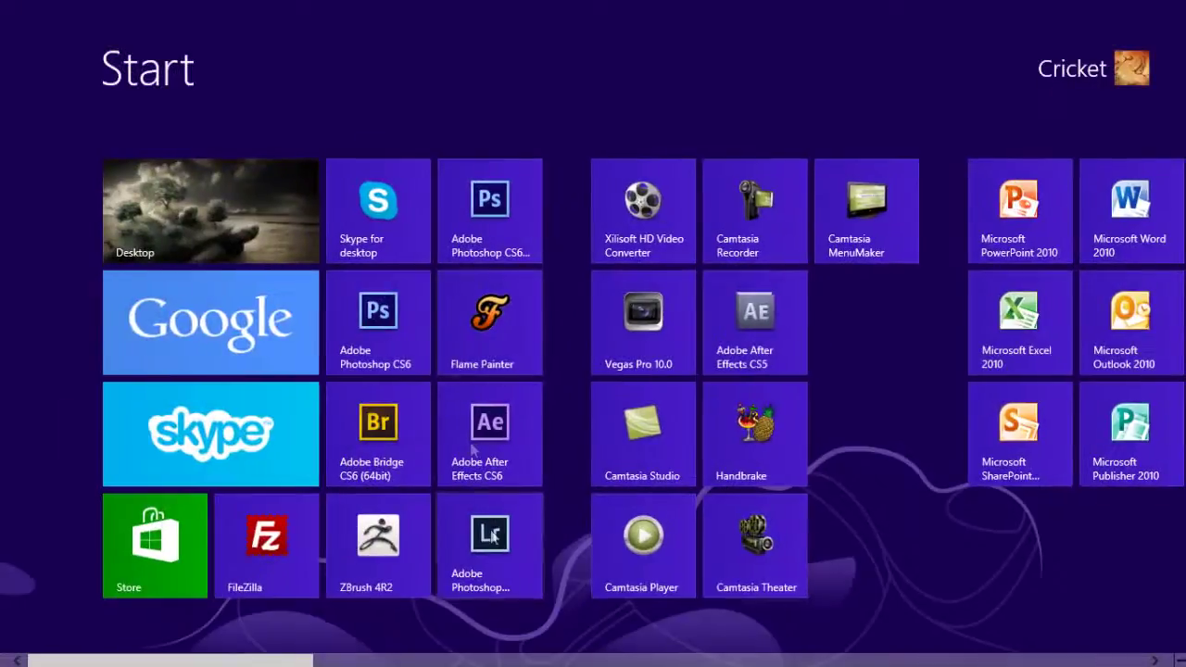
key("super")
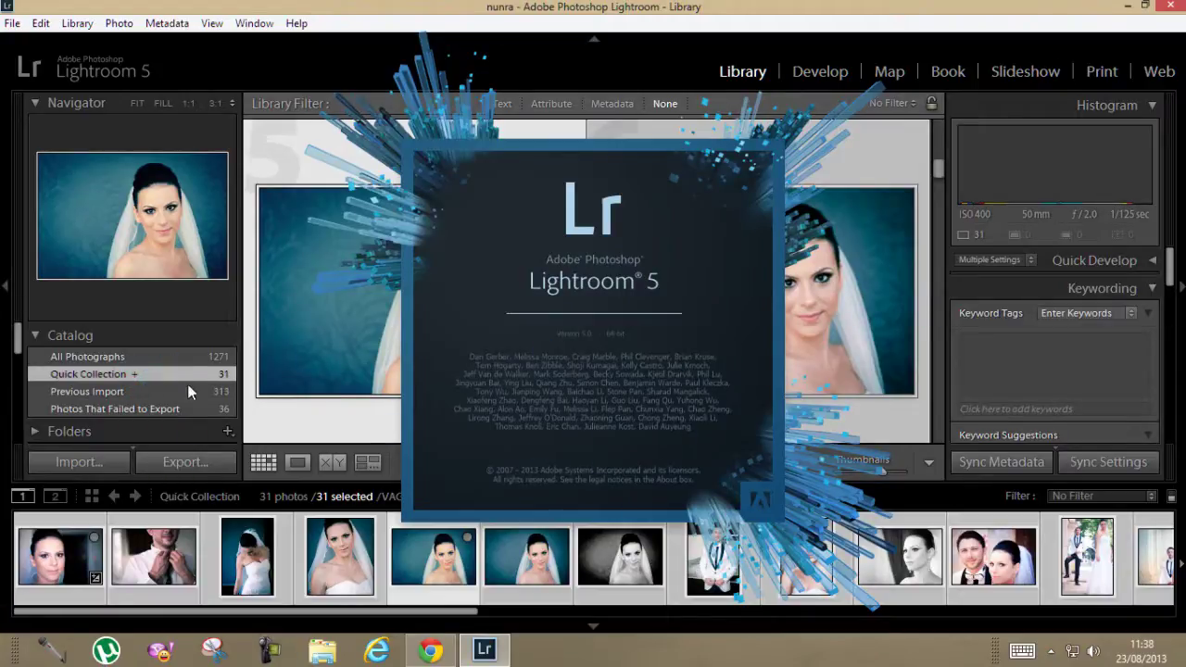
Step: Switch to the Library module and select all 31 Quick Collection wedding photos
left_click(755, 72)
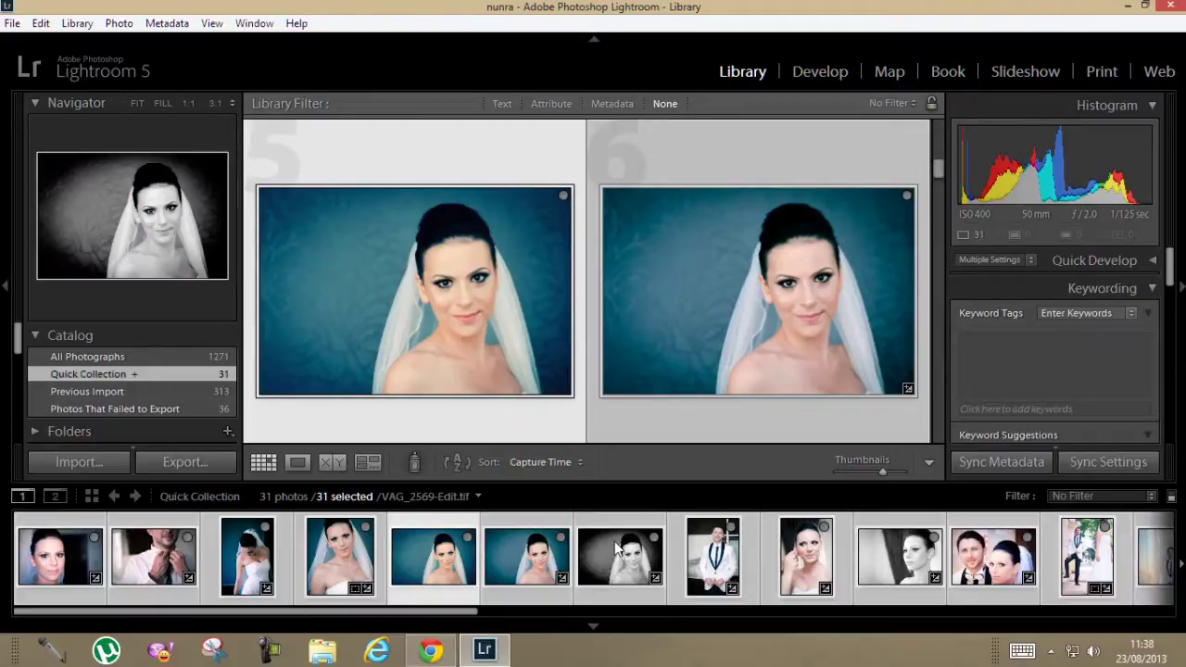
left_click(618, 549)
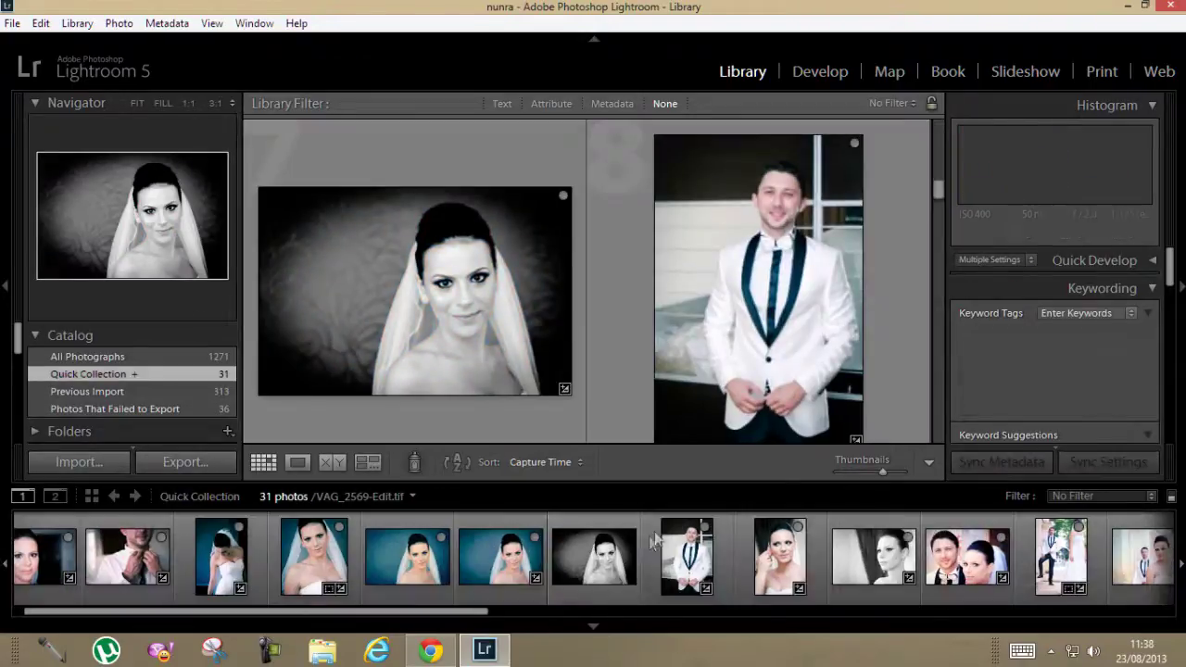
left_click(593, 556)
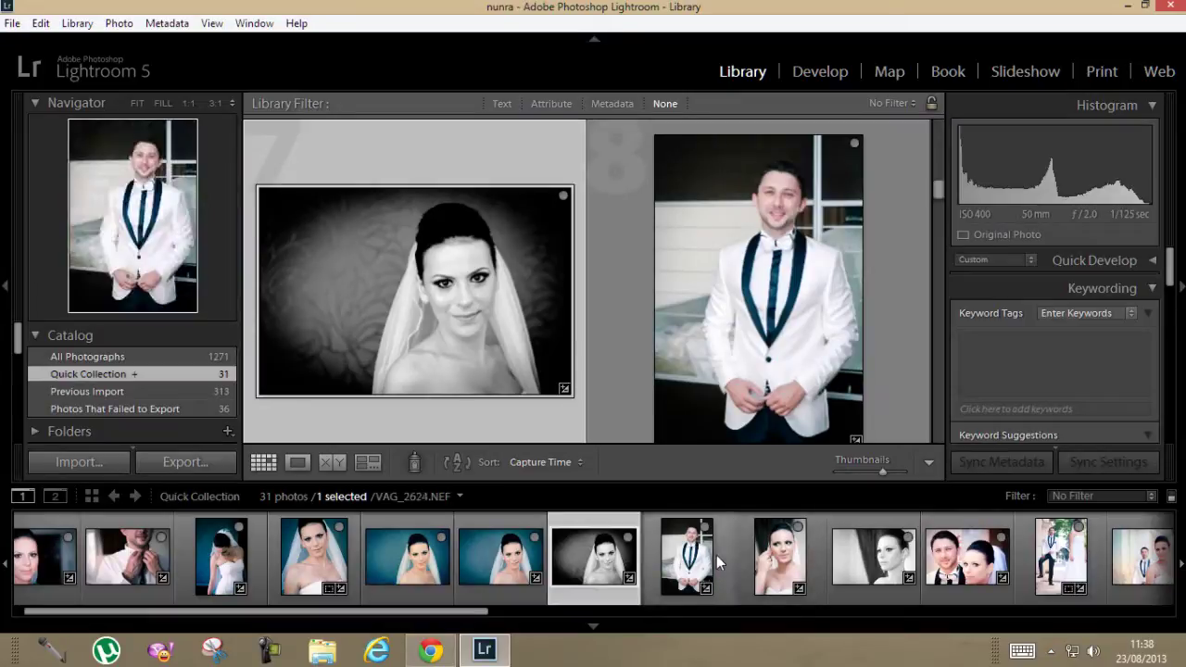
key("ctrl+a")
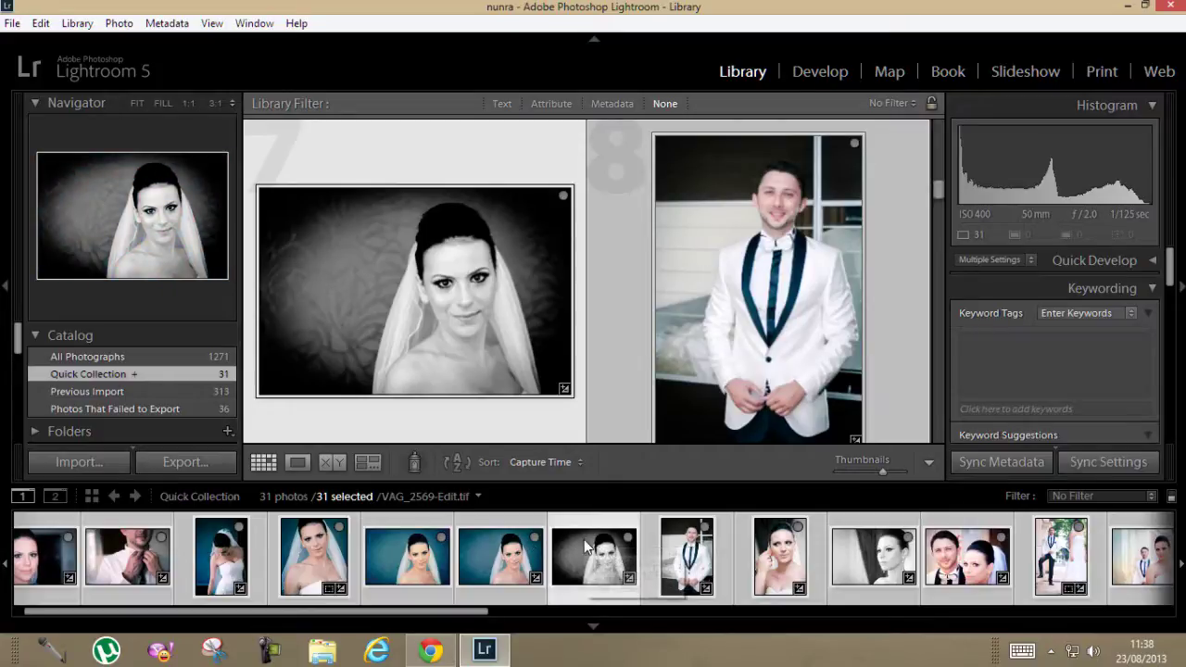
right_click(584, 549)
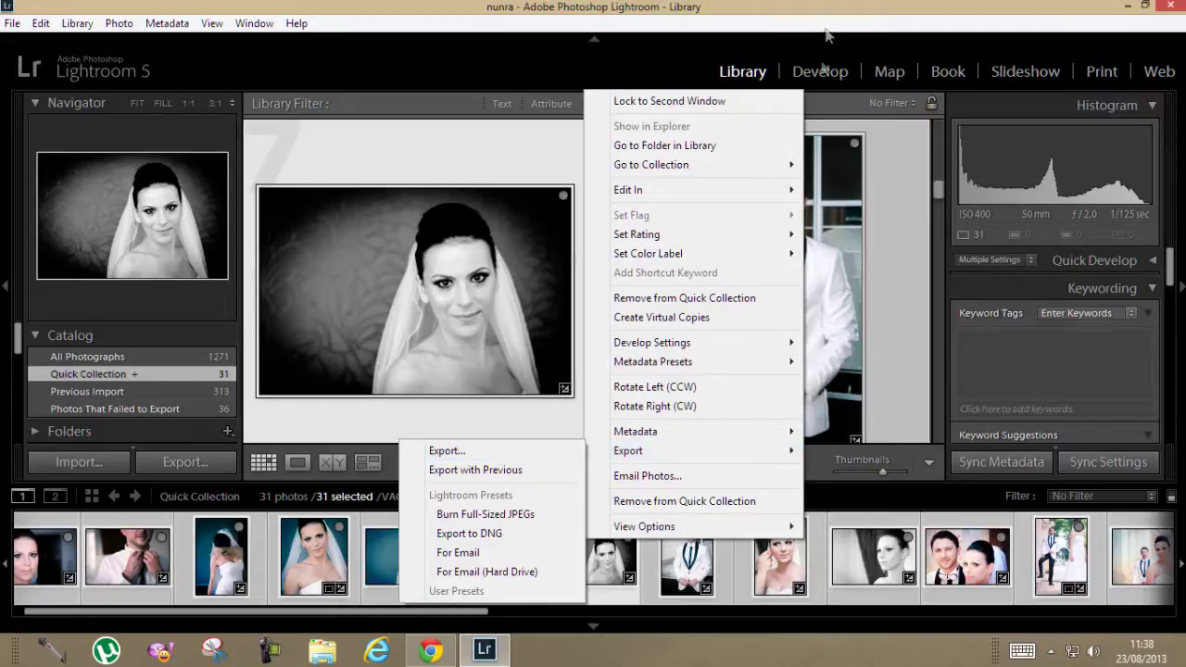
left_click(621, 57)
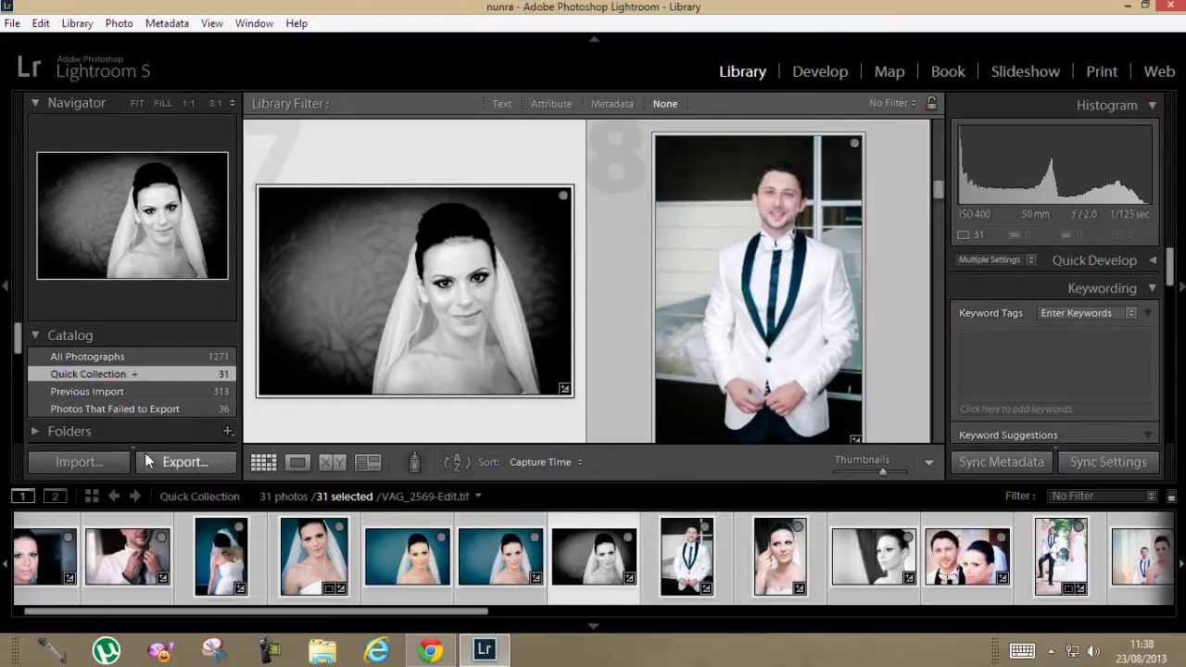
Step: Open the Export 31 Files dialog with its Export Location section expanded
left_click(215, 455)
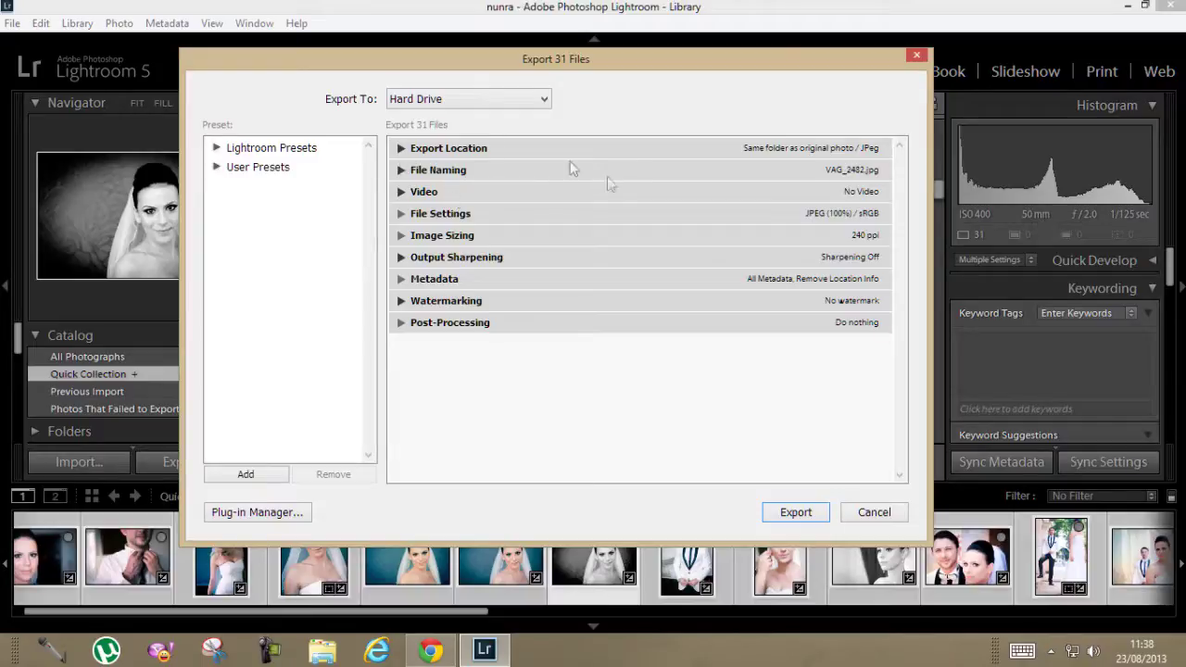
left_click(402, 150)
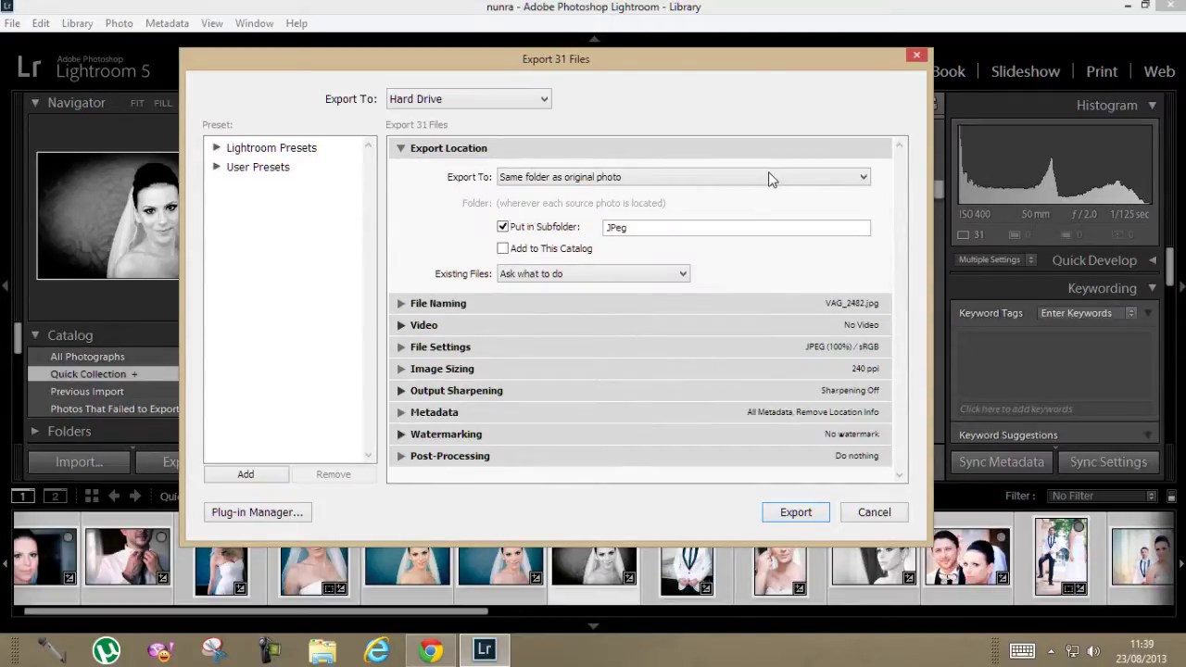
left_click(727, 178)
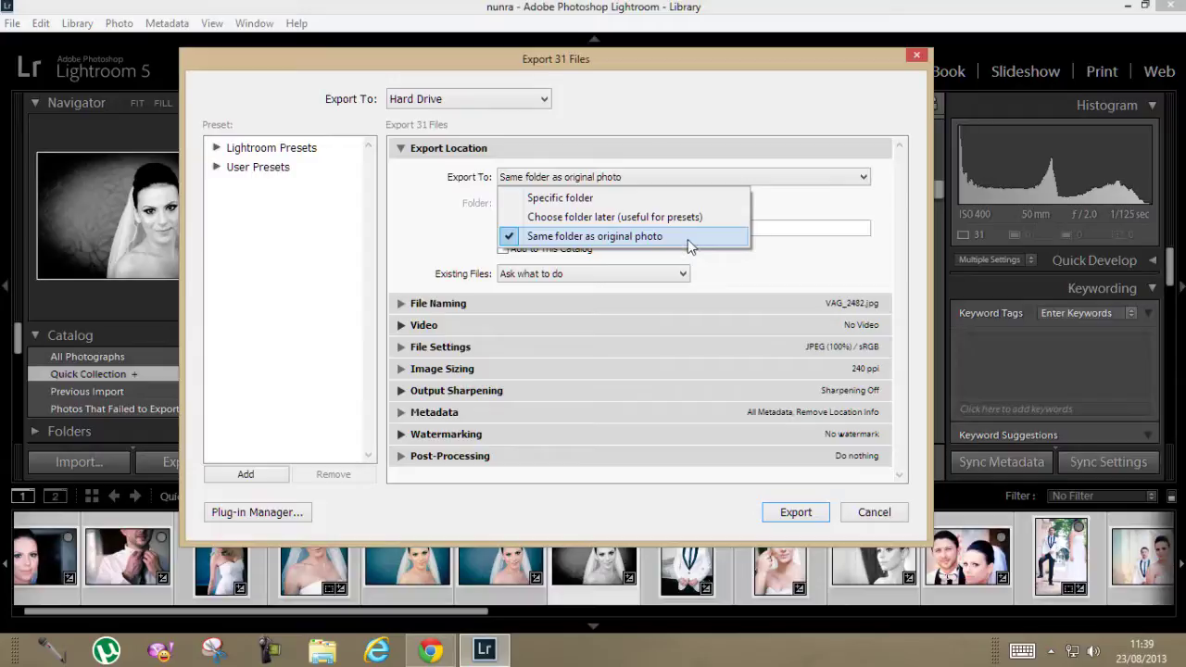
left_click(691, 245)
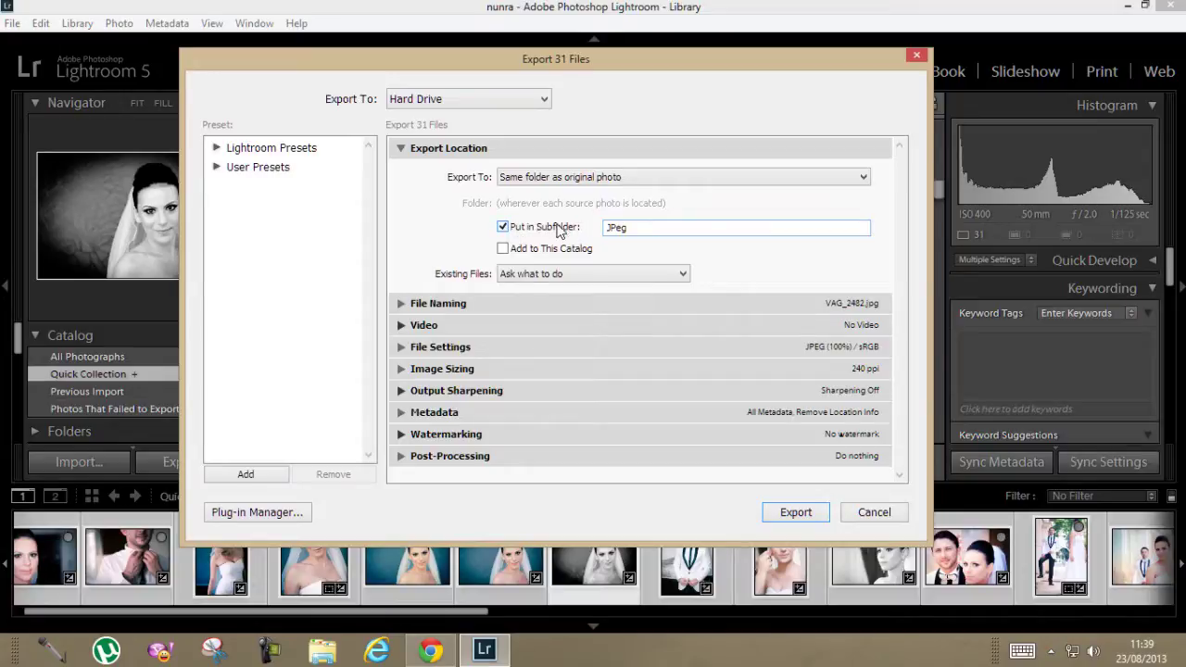
double_click(655, 228)
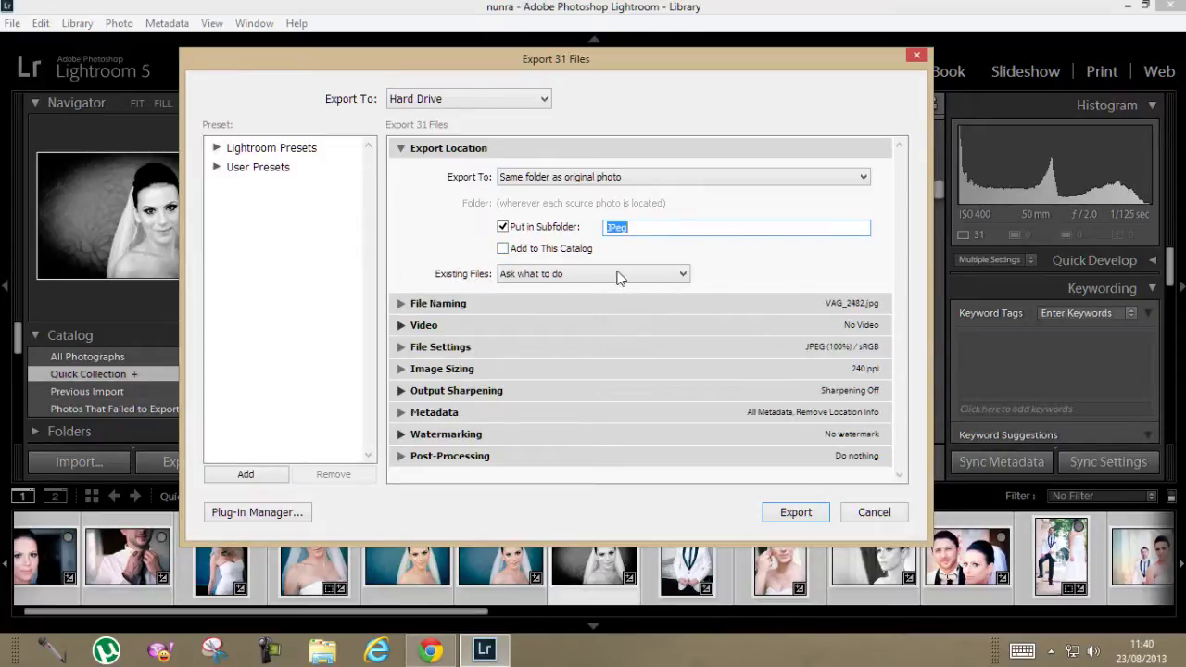
Step: Review the Existing Files choices and leave it on Ask what to do
left_click(619, 275)
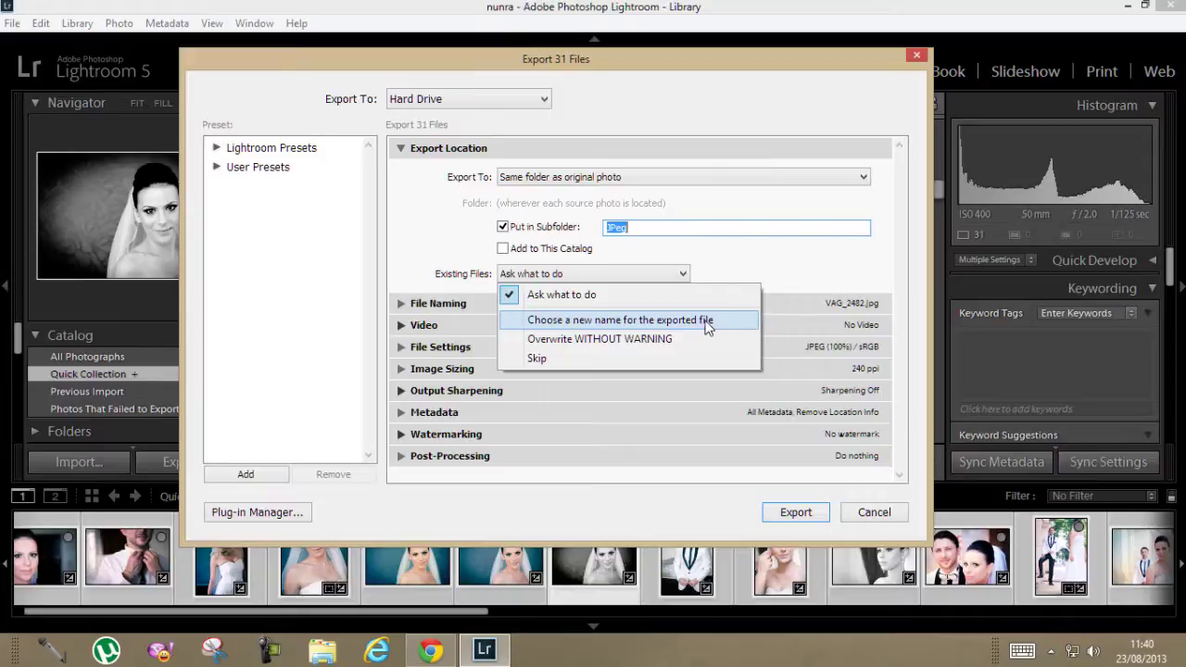
left_click(760, 266)
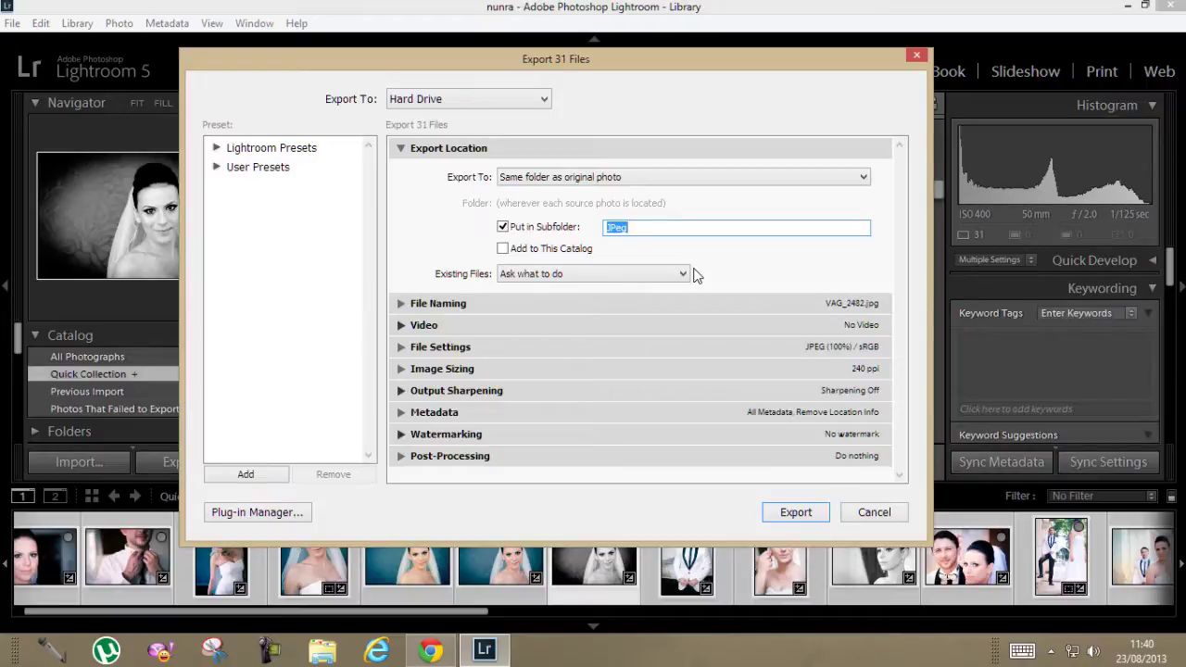
Step: Uncheck Rename To under File Naming so exports keep names like VAG_2482.jpg
left_click(402, 150)
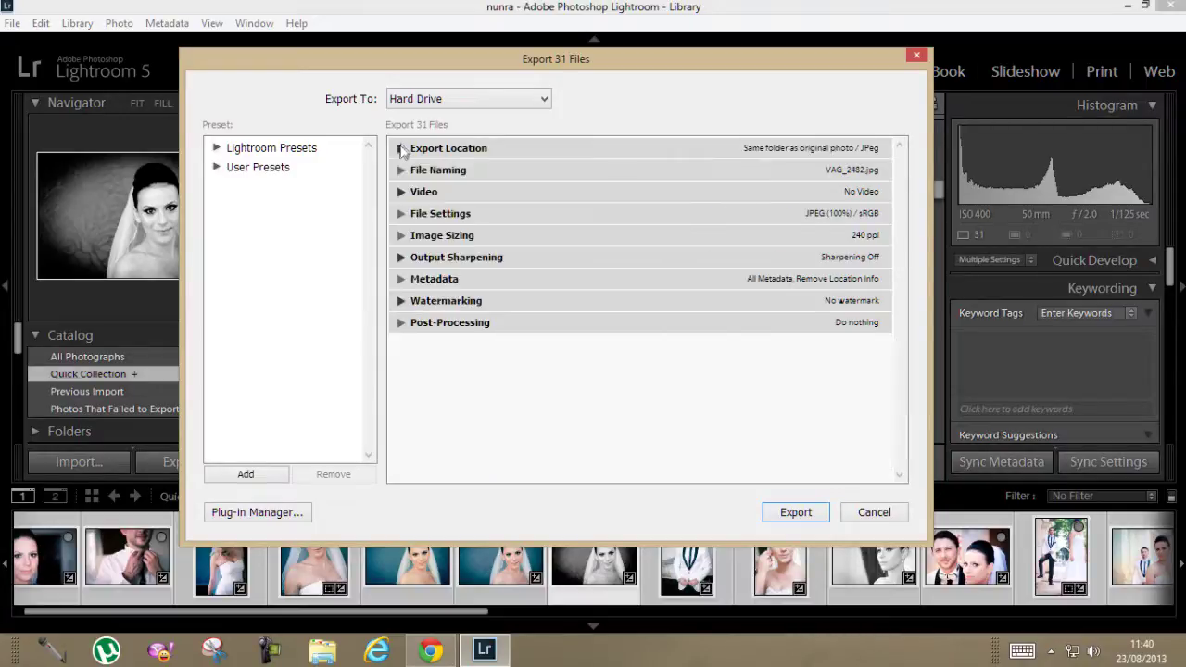
left_click(401, 171)
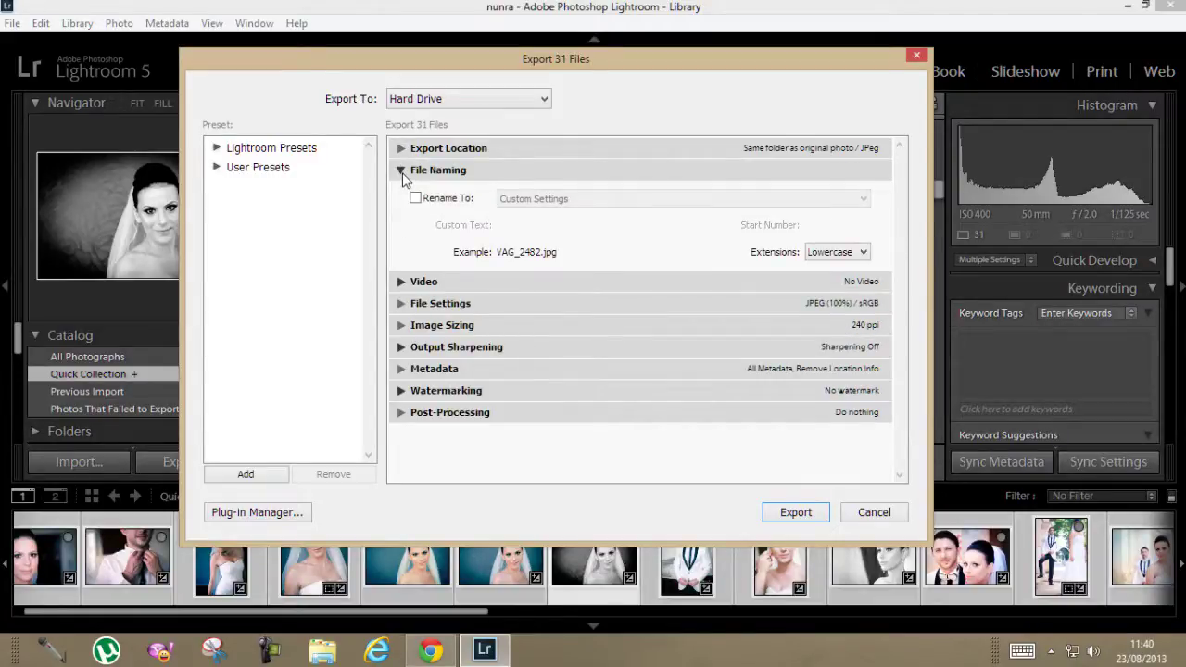
left_click(445, 202)
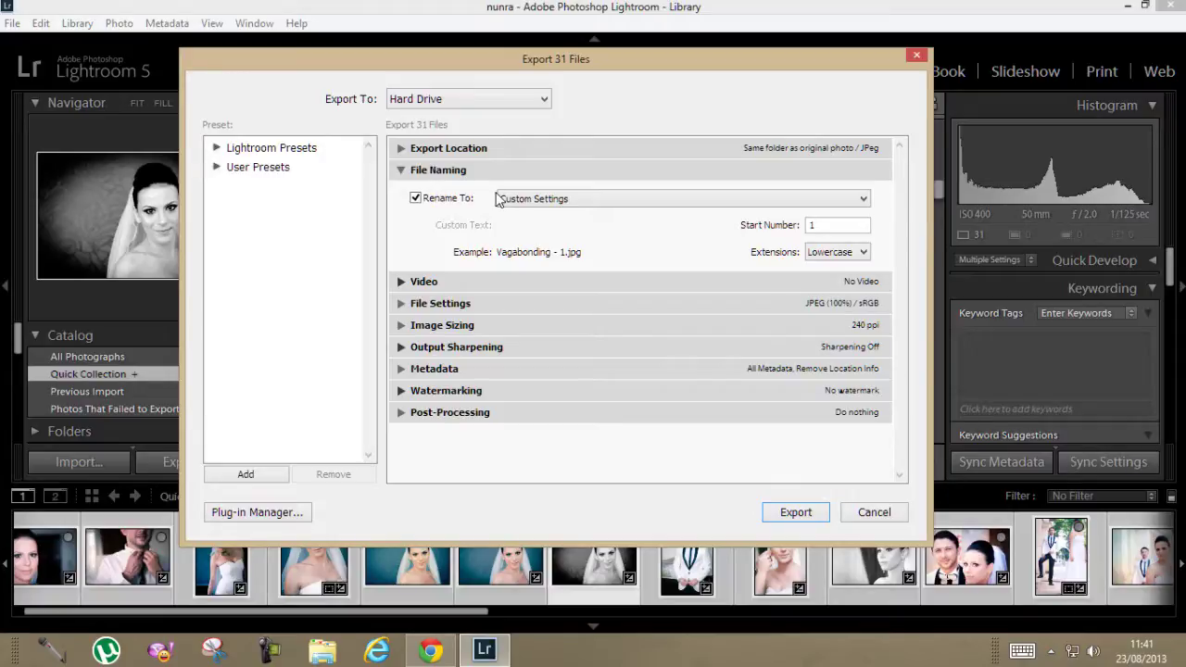
left_click(415, 198)
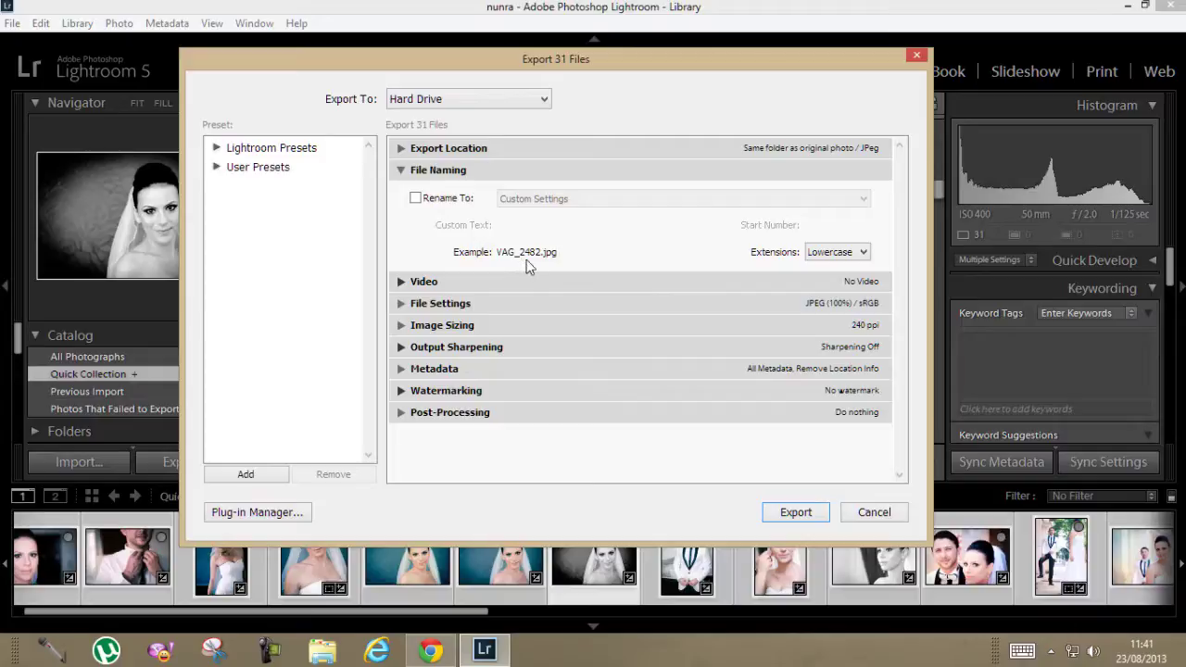
left_click(435, 200)
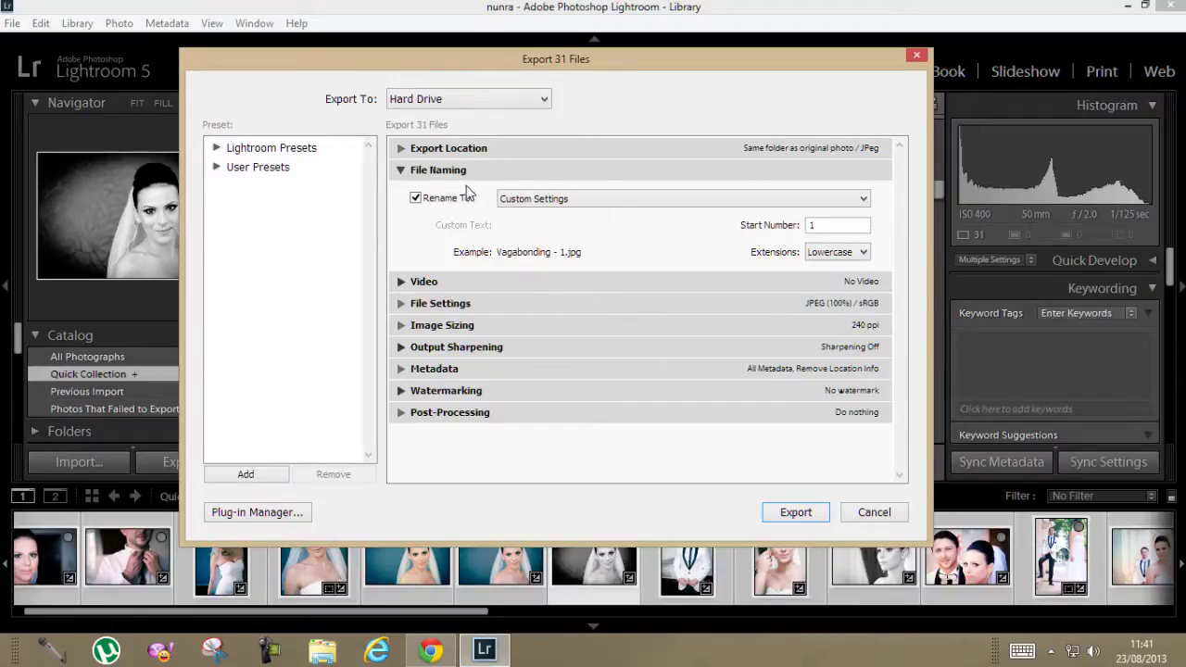
left_click(681, 204)
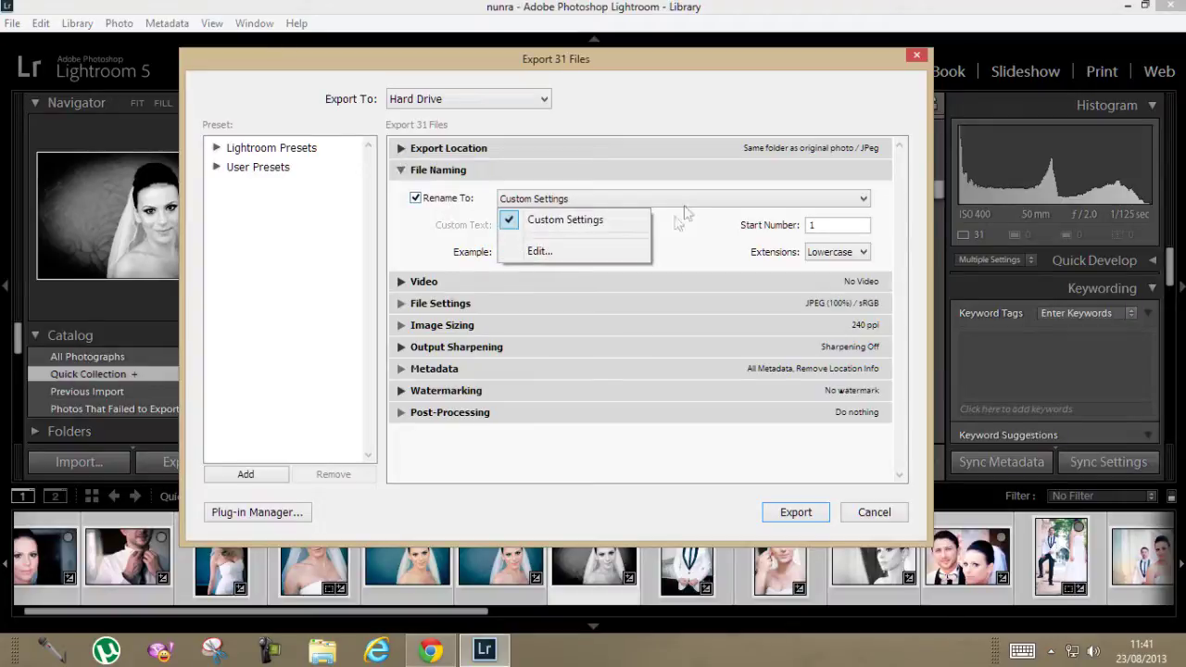
left_click(597, 249)
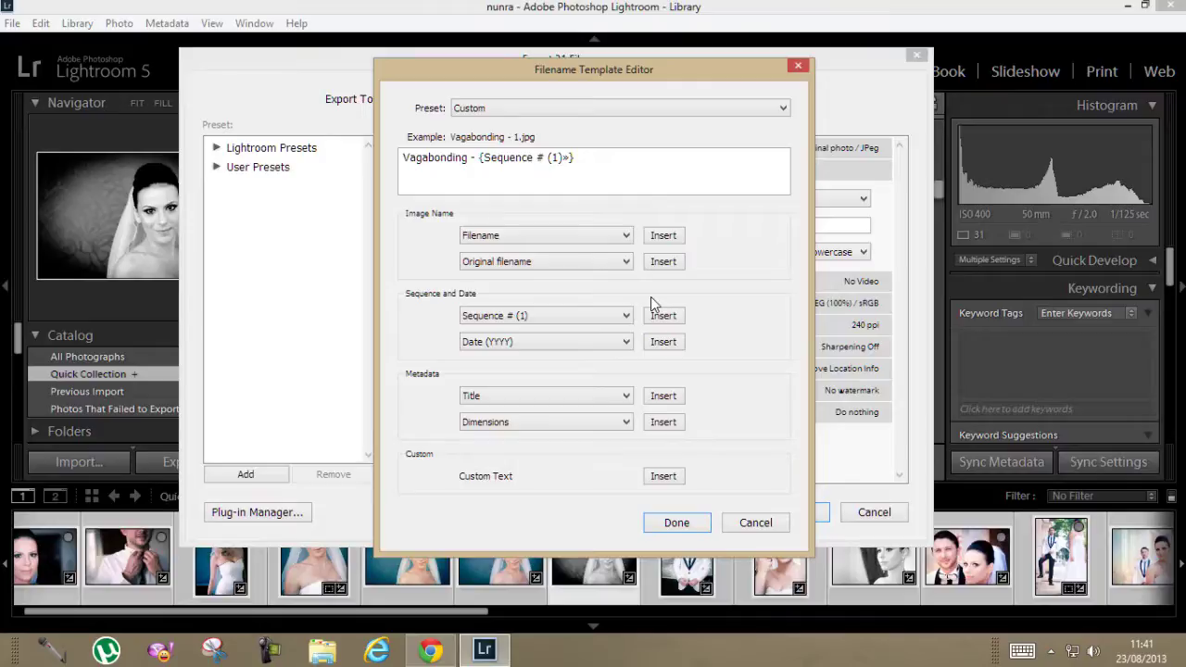
left_click(753, 524)
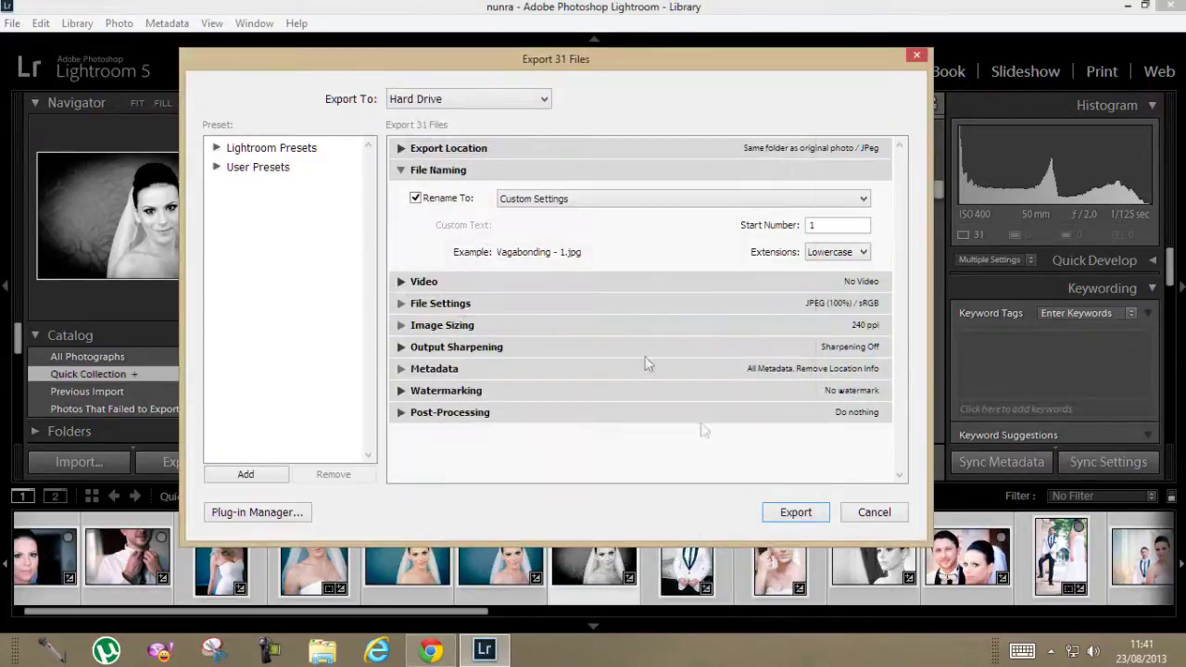
left_click(431, 206)
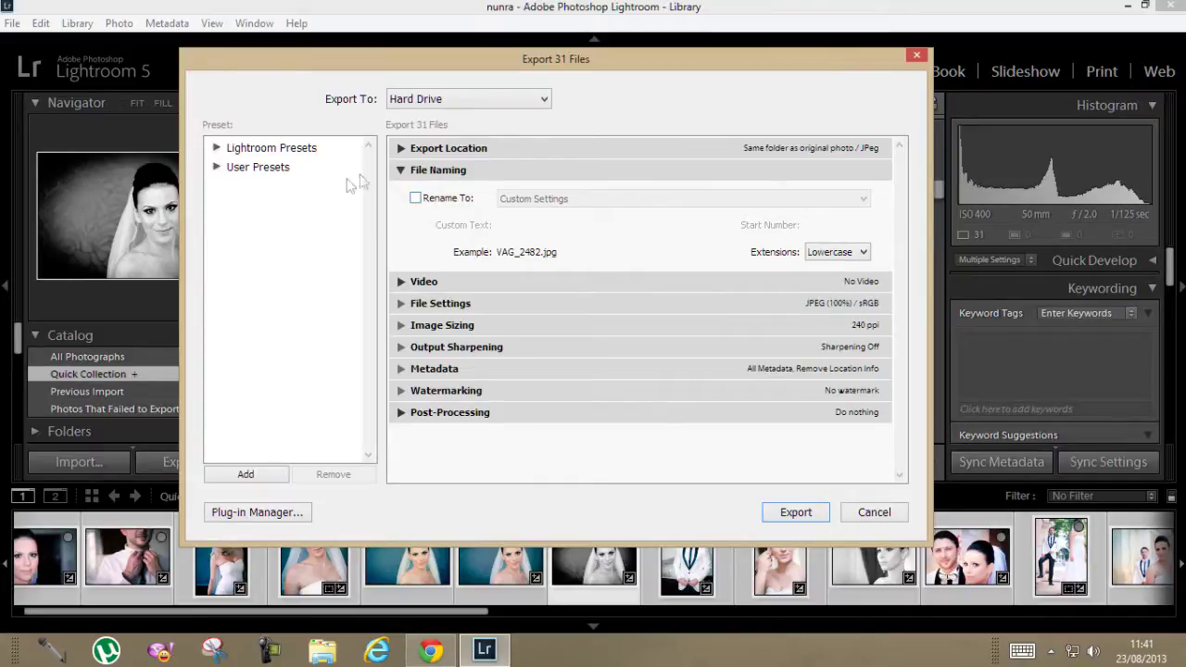
left_click(398, 171)
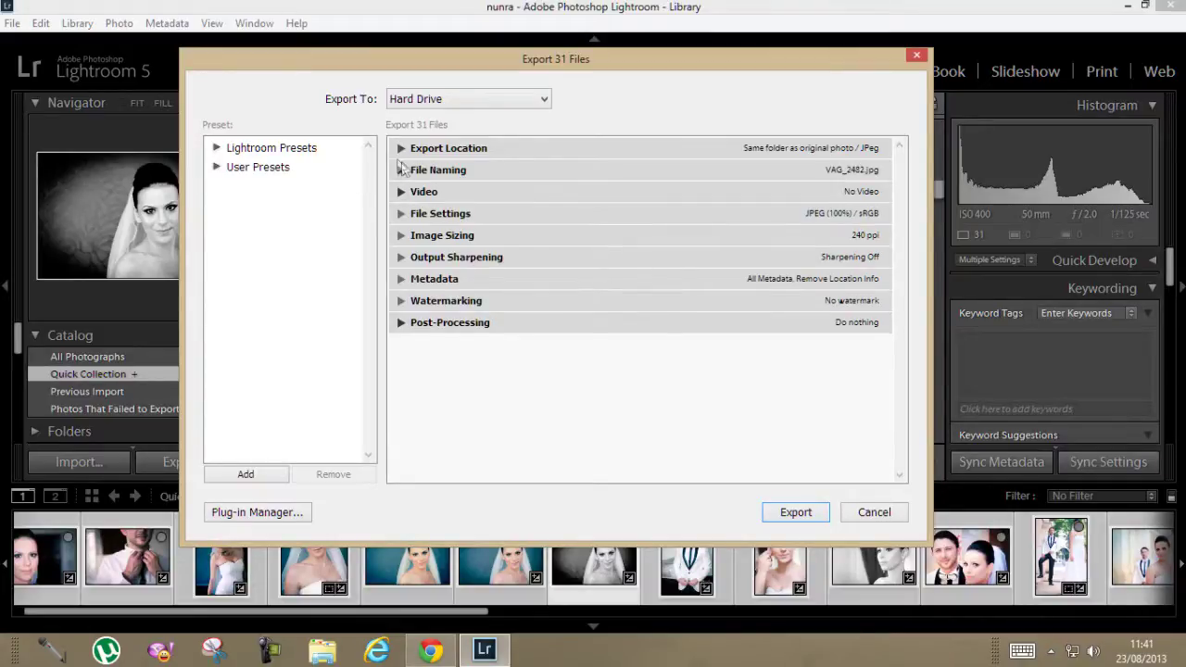
Step: Expand File Settings showing JPEG, quality 100, sRGB and no file size limit
left_click(401, 171)
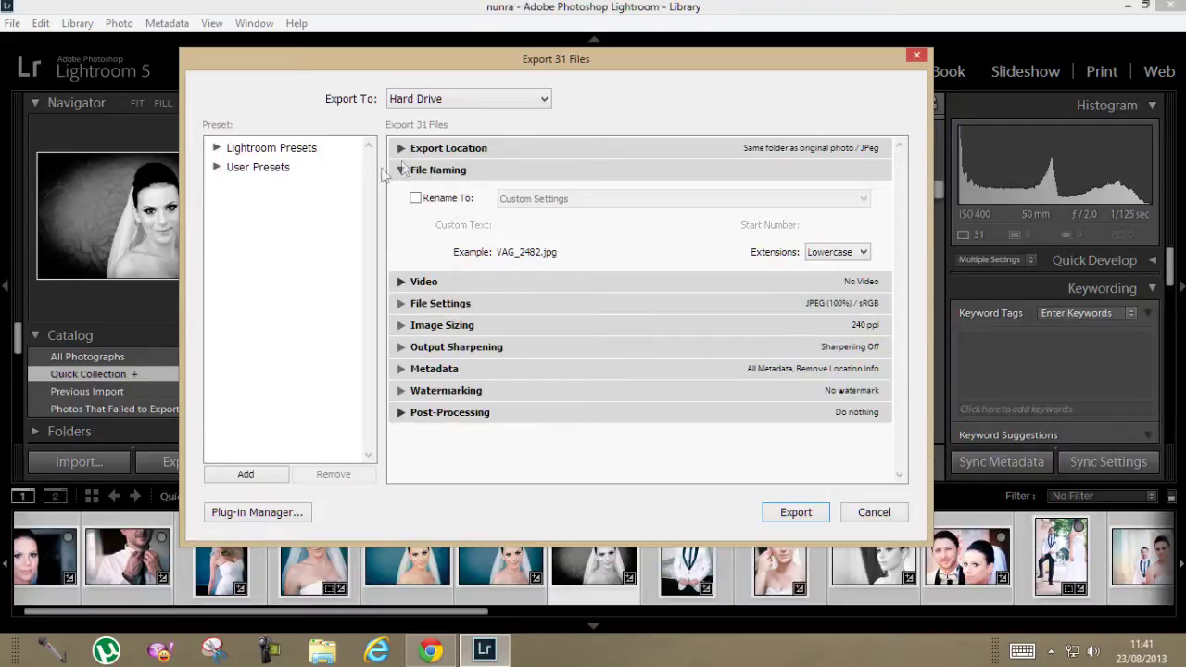
left_click(404, 172)
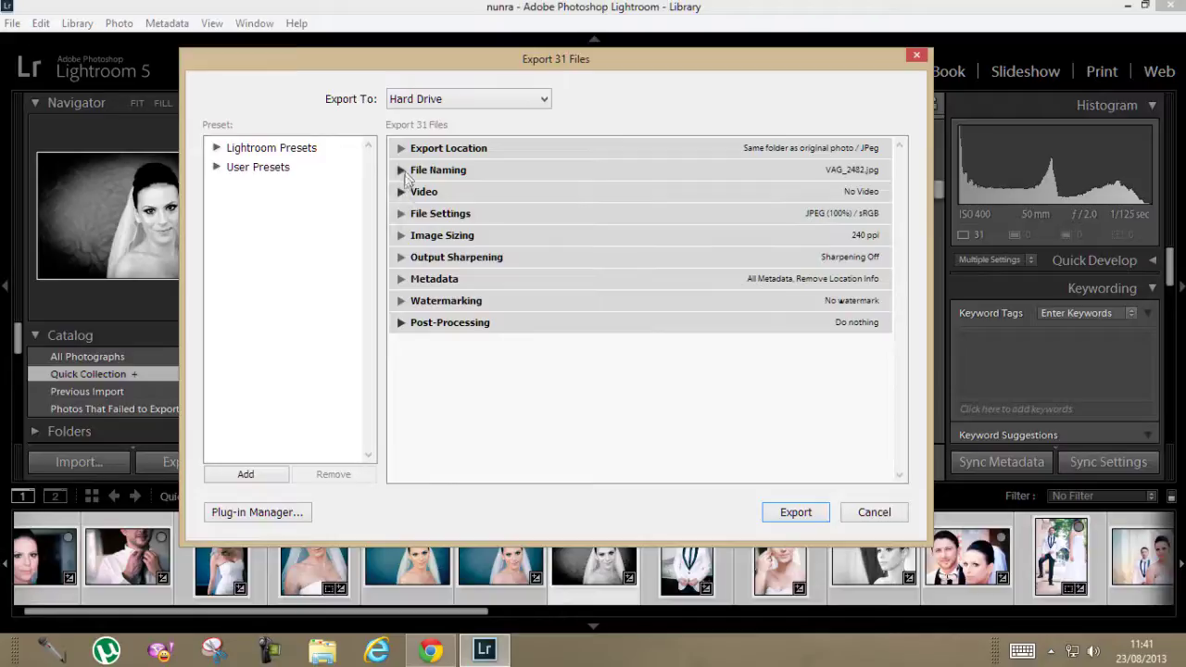
left_click(401, 192)
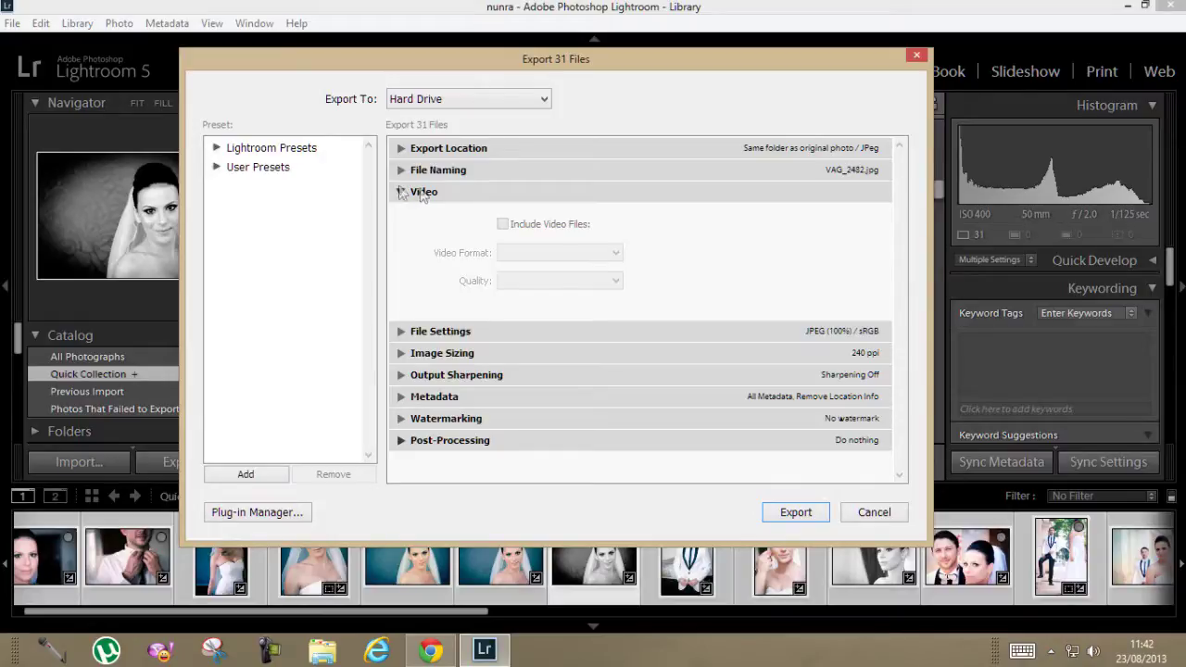
left_click(402, 193)
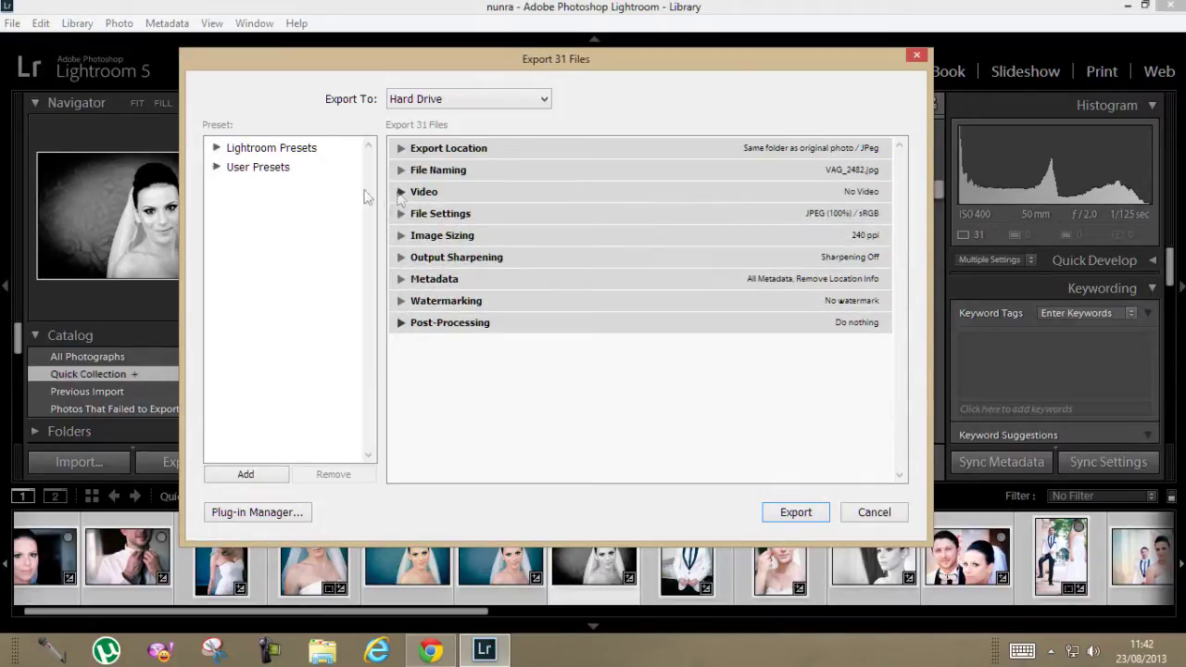
left_click(401, 214)
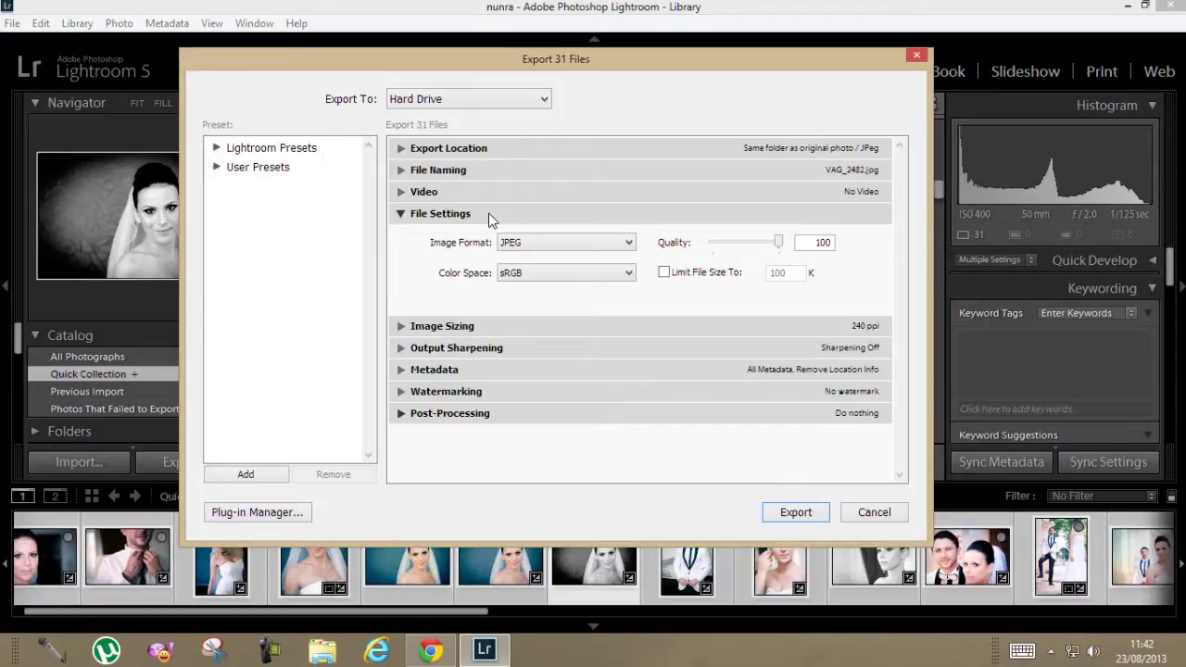
Step: Show the Image Format choices: JPEG, PSD, TIFF, DNG and Original
left_click(544, 243)
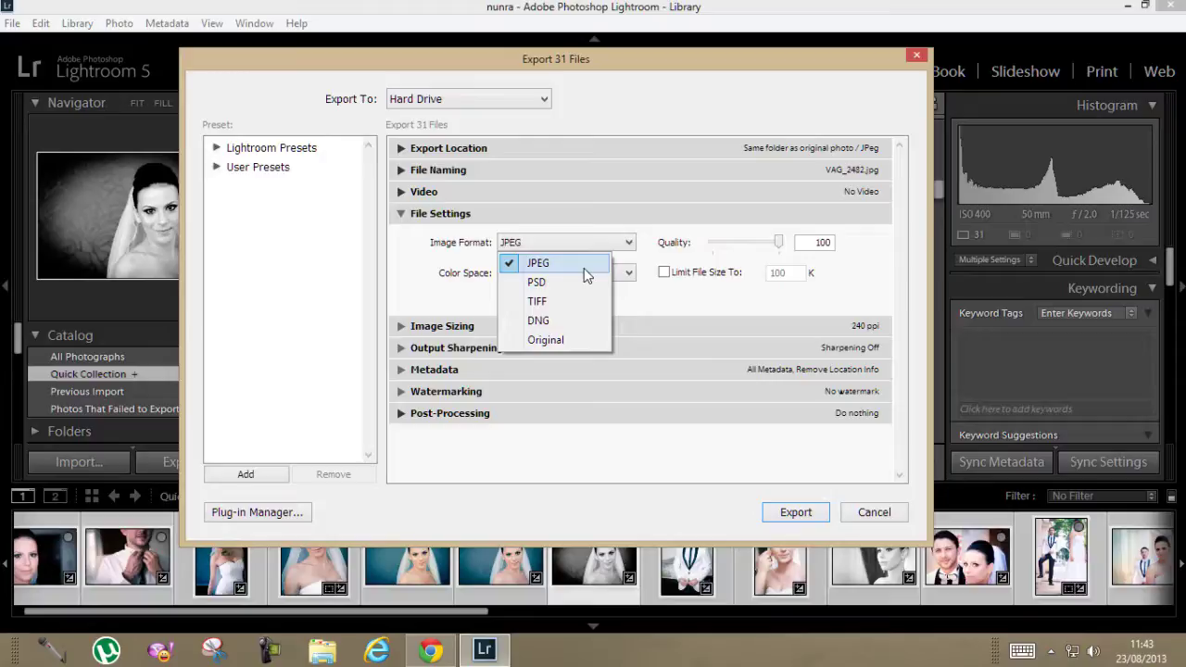
Step: Keep JPEG and list the colour spaces: sRGB, AdobeRGB (1998), ProPhoto RGB
left_click(585, 266)
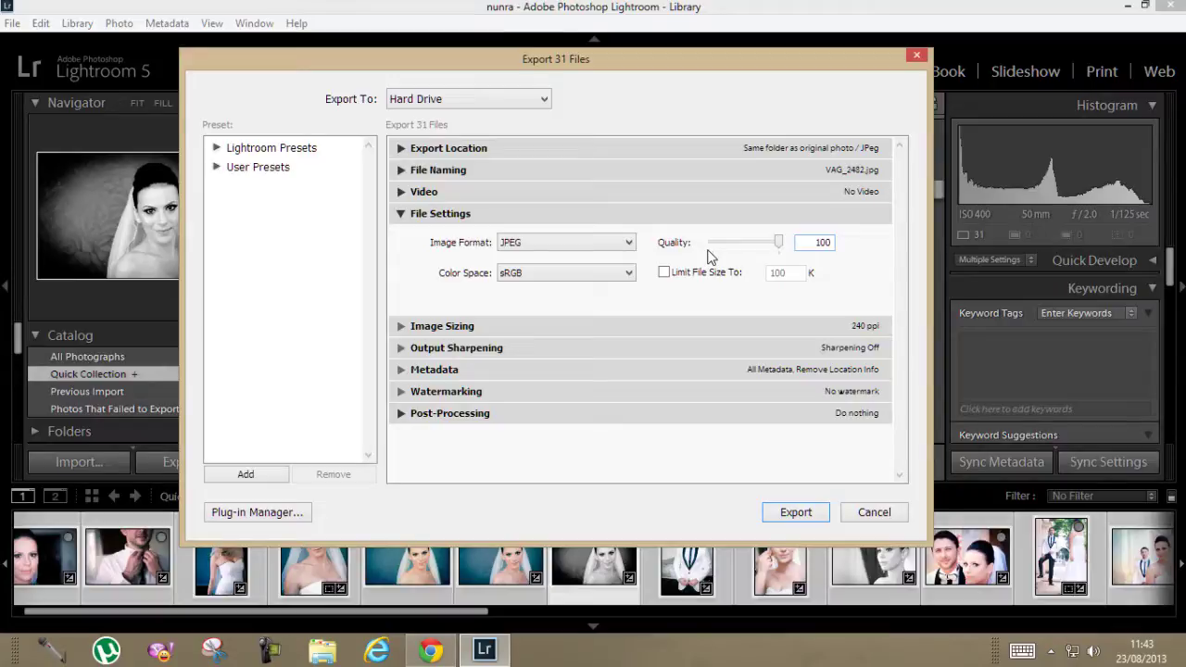
left_click(586, 273)
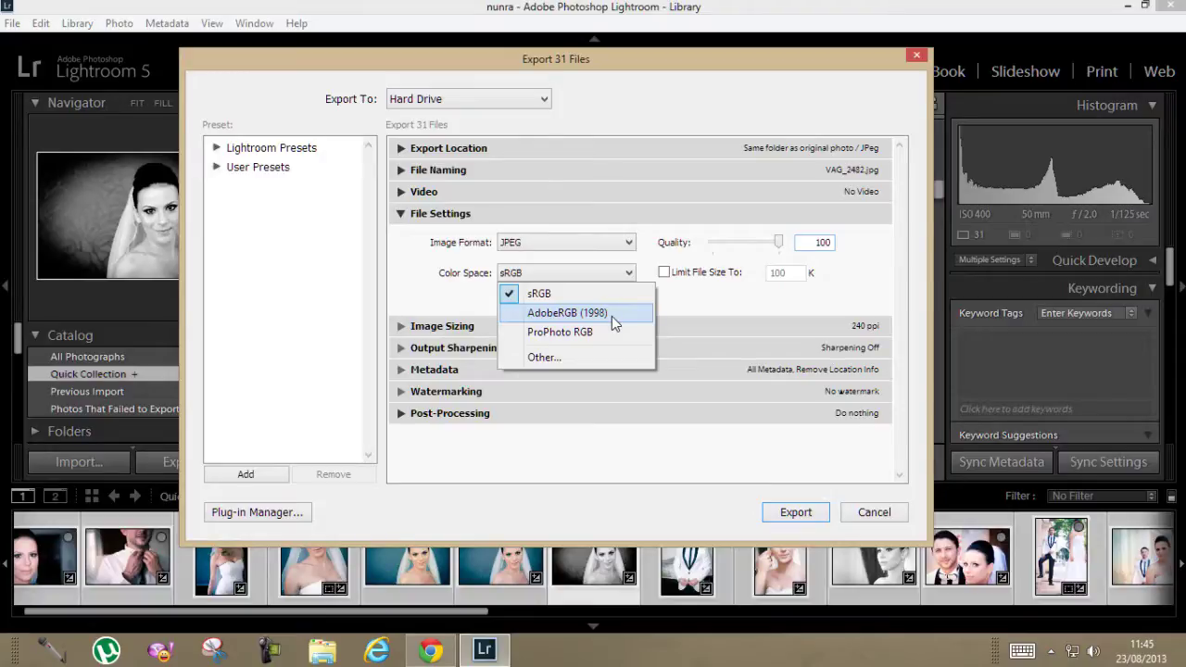
Step: Keep sRGB with no size limit and collapse File Settings at JPEG (100%) / sRGB
left_click(681, 299)
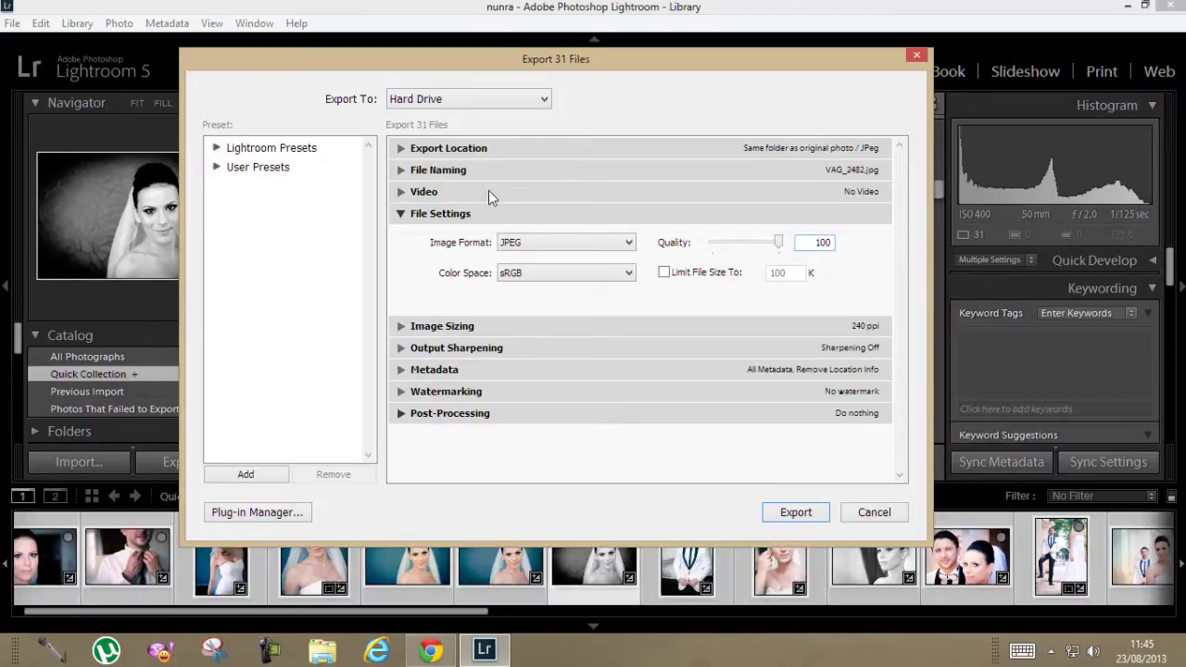
left_click(664, 272)
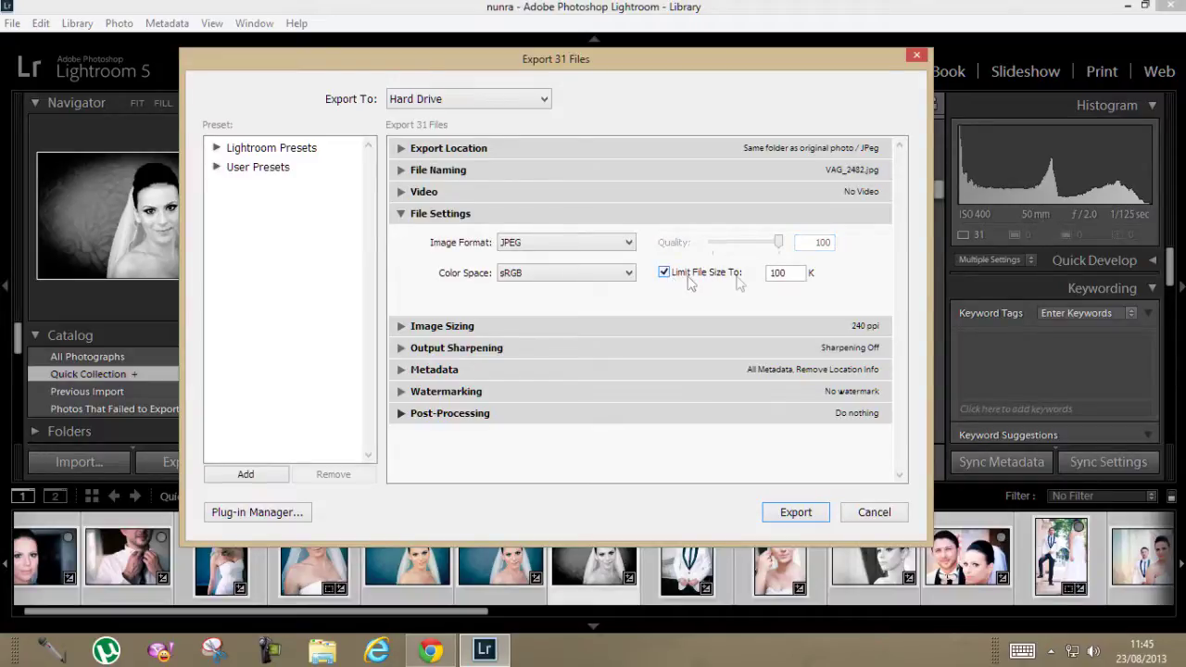
left_click(697, 273)
left_click(671, 274)
left_click(679, 280)
mouse_move(777, 243)
left_mouse_down()
mouse_move(749, 246)
mouse_move(783, 250)
left_mouse_up()
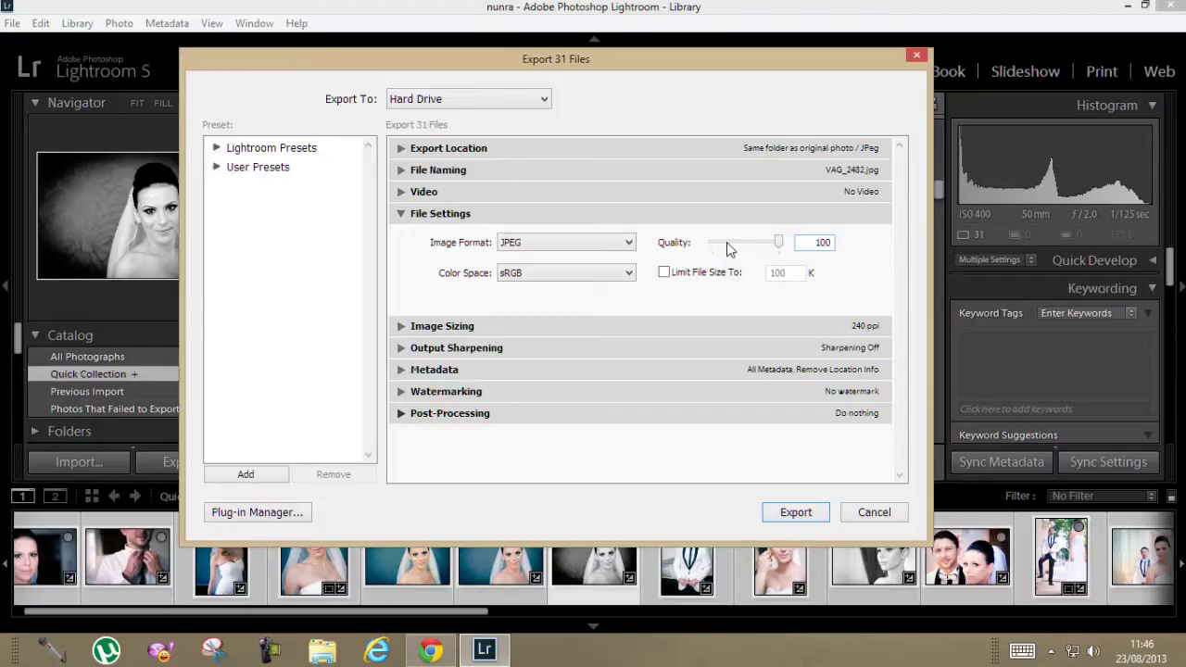
left_click(415, 218)
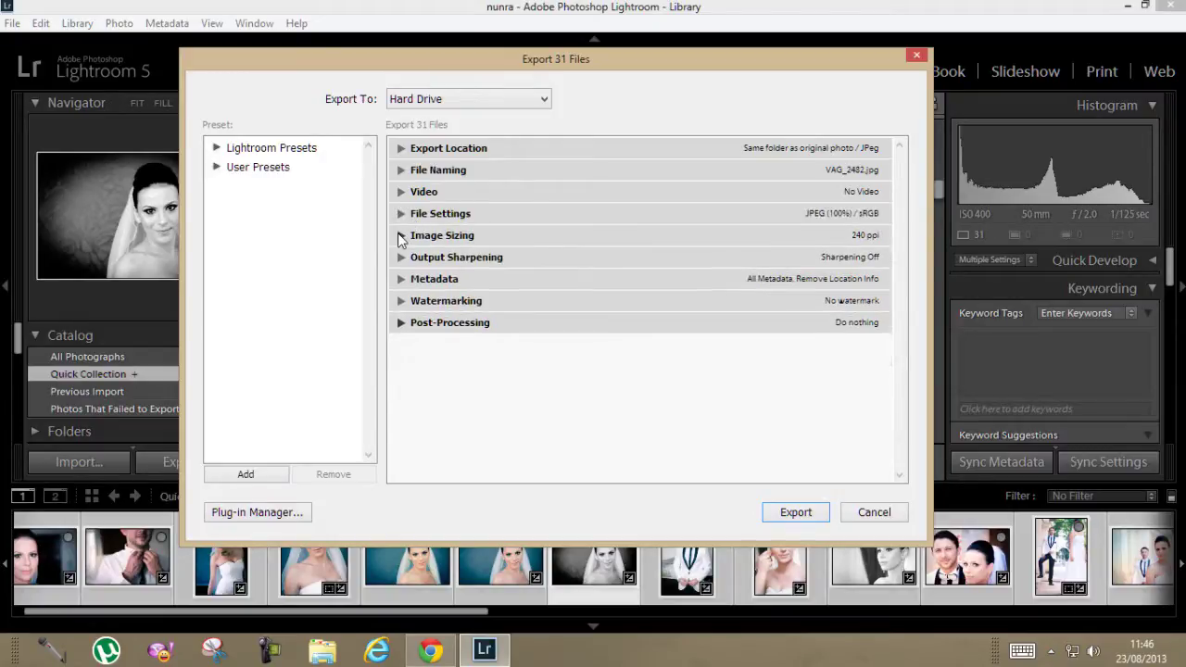
Step: In Image Sizing, leave Resize to Fit unchecked for full-size export at 240 ppi
left_click(401, 237)
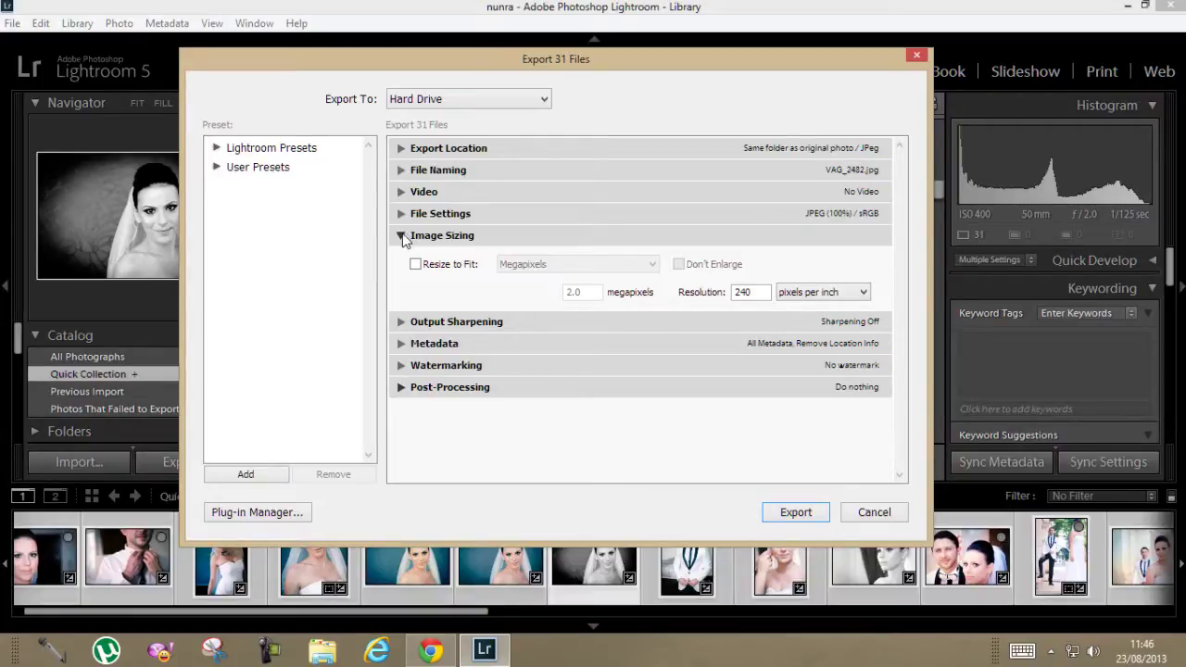
left_click(451, 264)
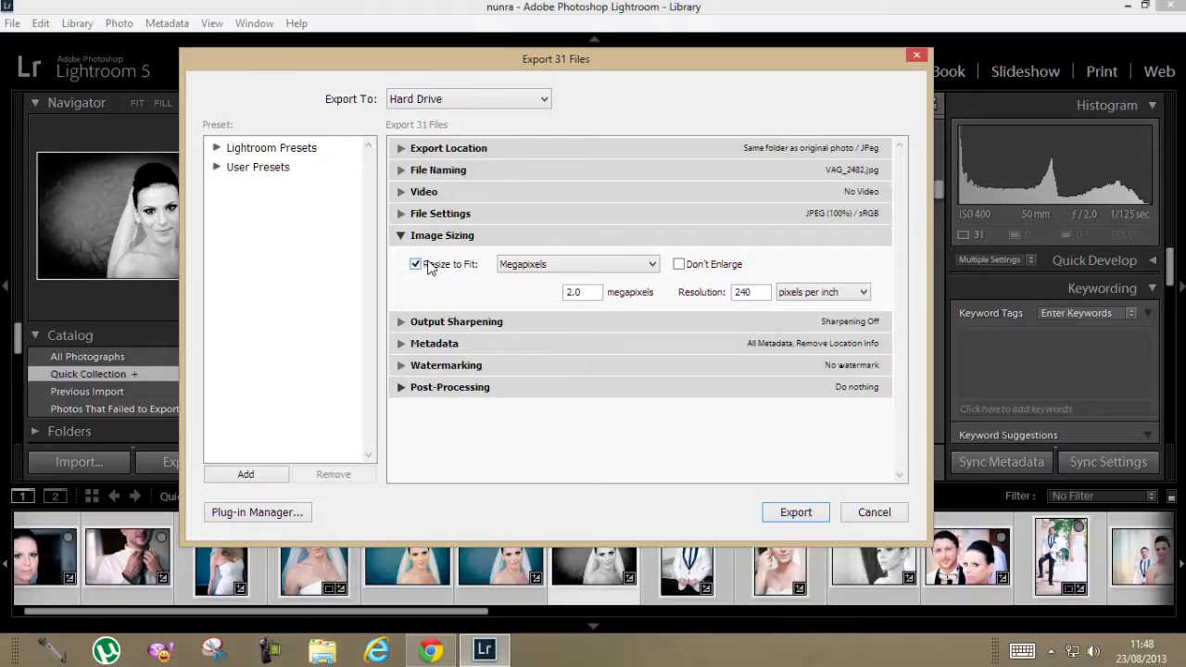
left_click(418, 264)
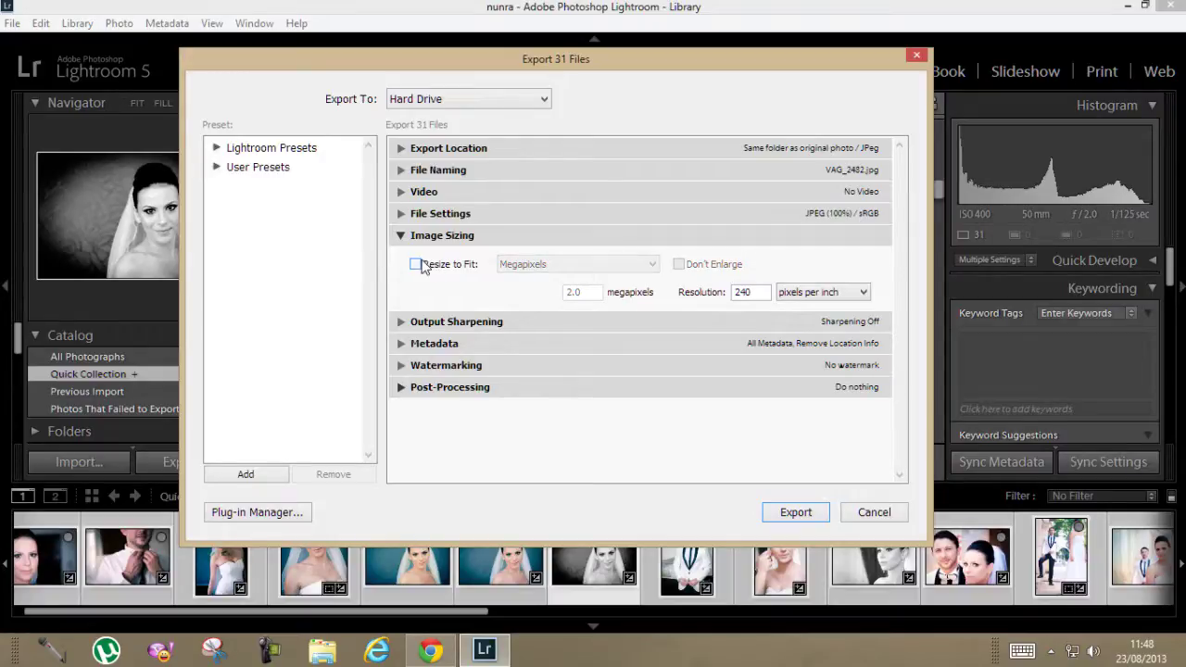
Step: Try Sharpen For Screen, then leave output sharpening off and show the Metadata export settings
left_click(401, 235)
left_click(401, 259)
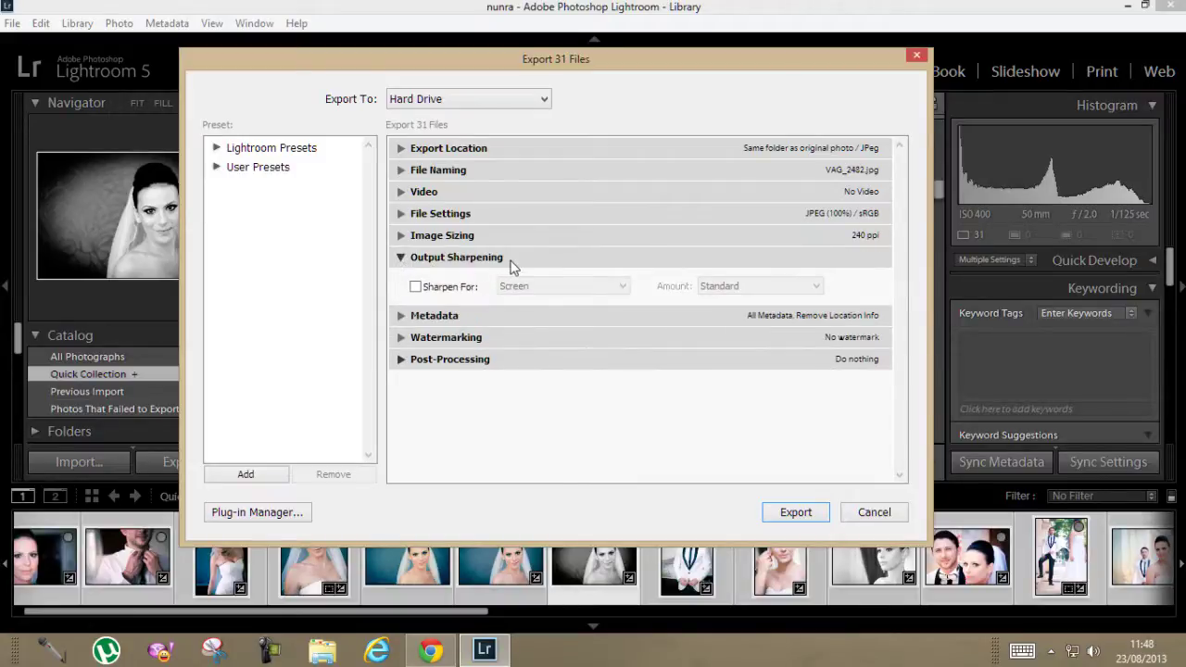
left_click(415, 287)
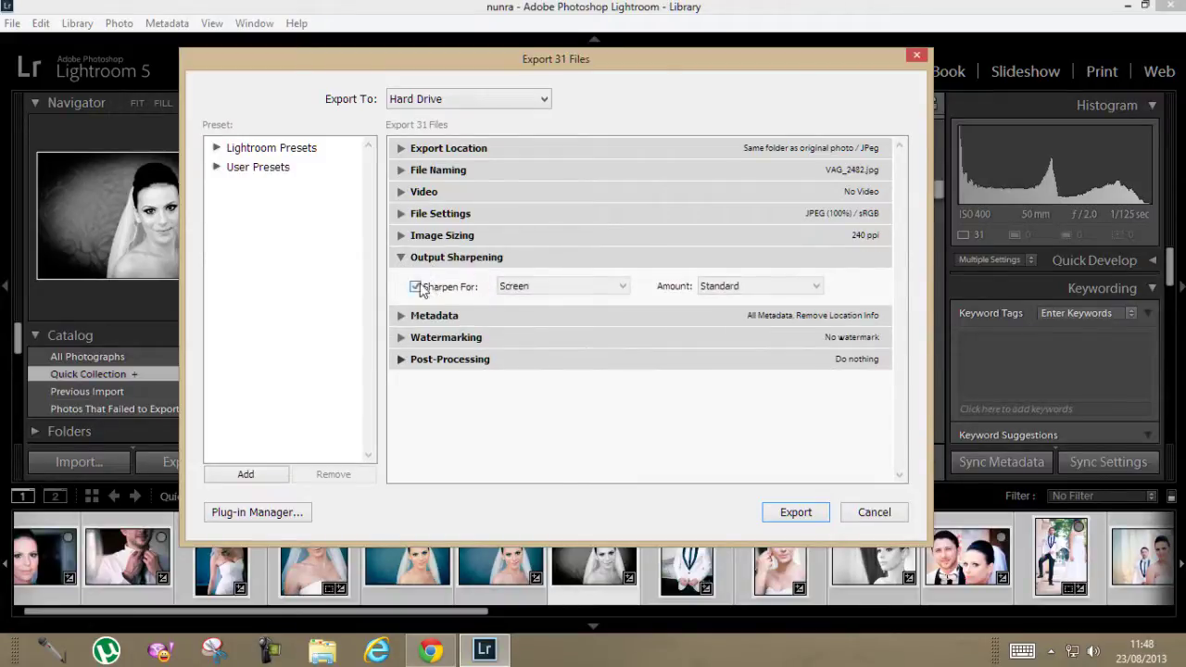
left_click(520, 285)
left_click(435, 291)
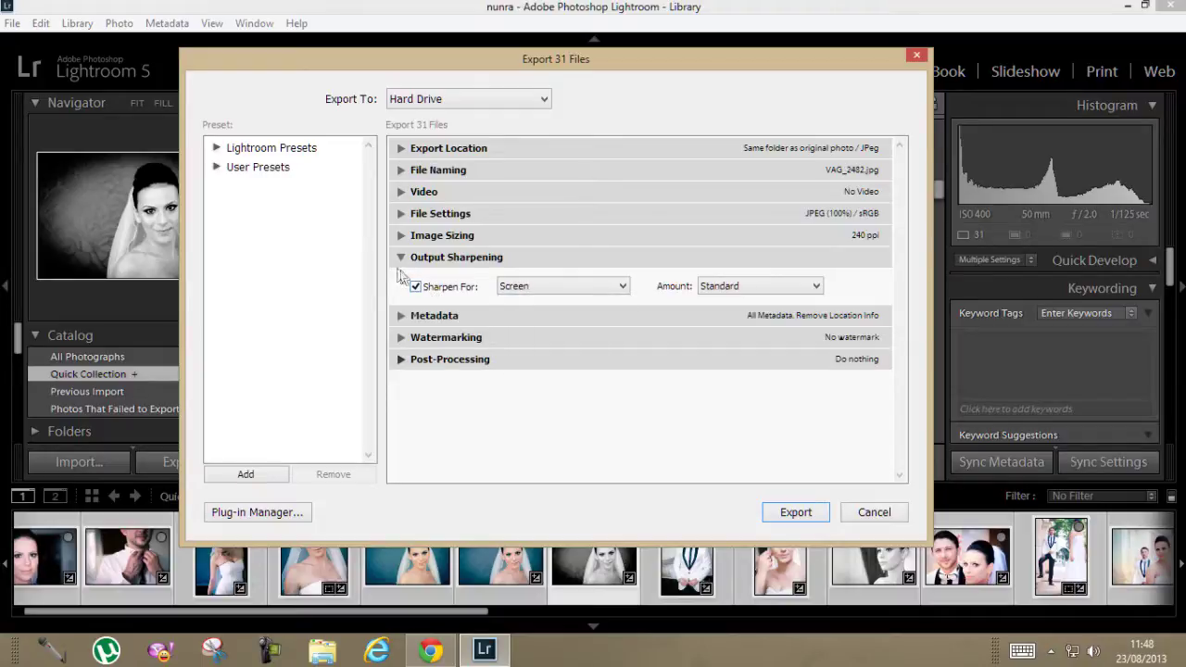
left_click(414, 287)
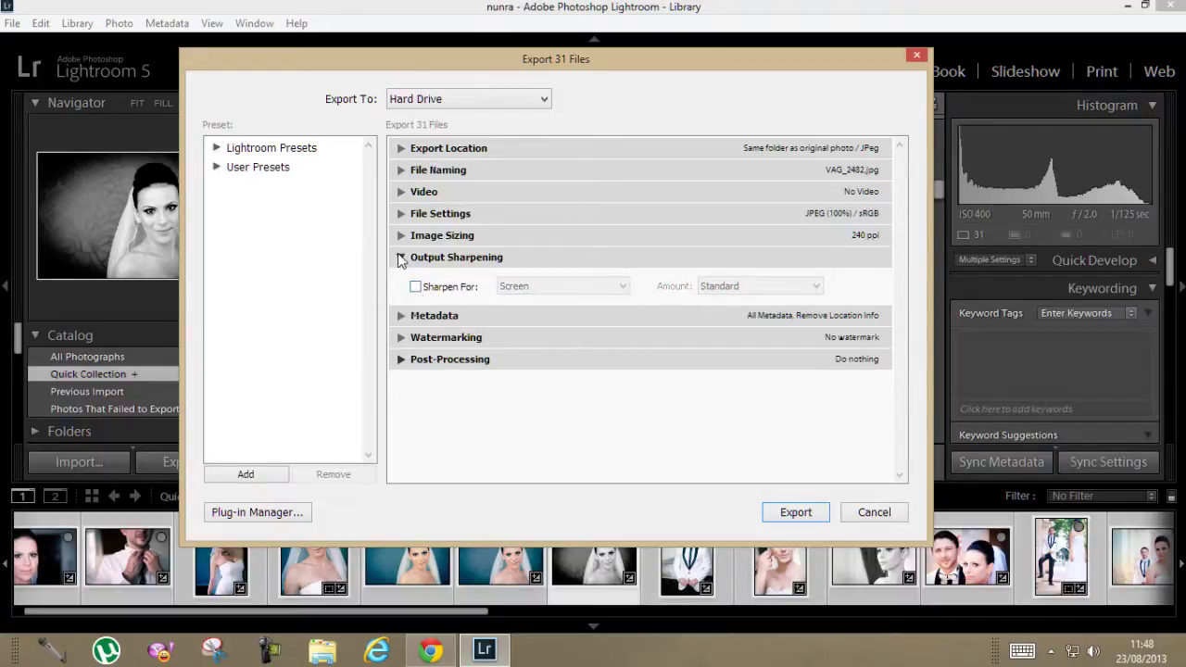
left_click(401, 257)
left_click(401, 279)
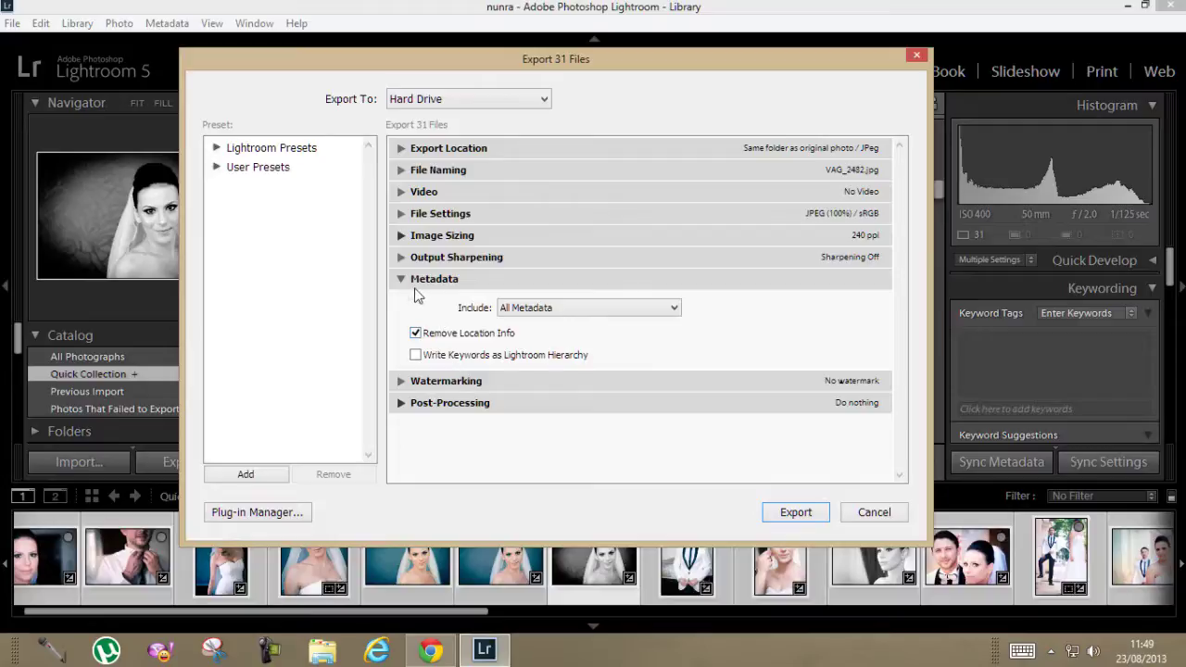
Step: Hide the Metadata settings and confirm the Watermark option stays off for the export
left_click(411, 281)
left_click(413, 304)
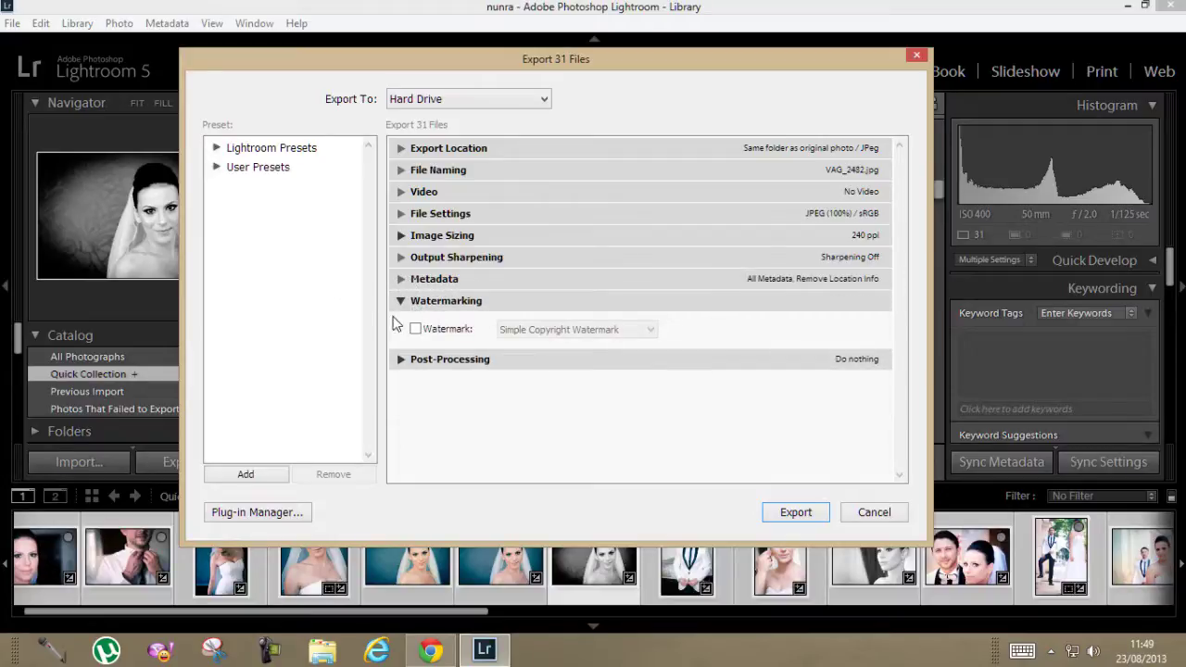
left_click(402, 302)
left_click(402, 303)
left_click(416, 303)
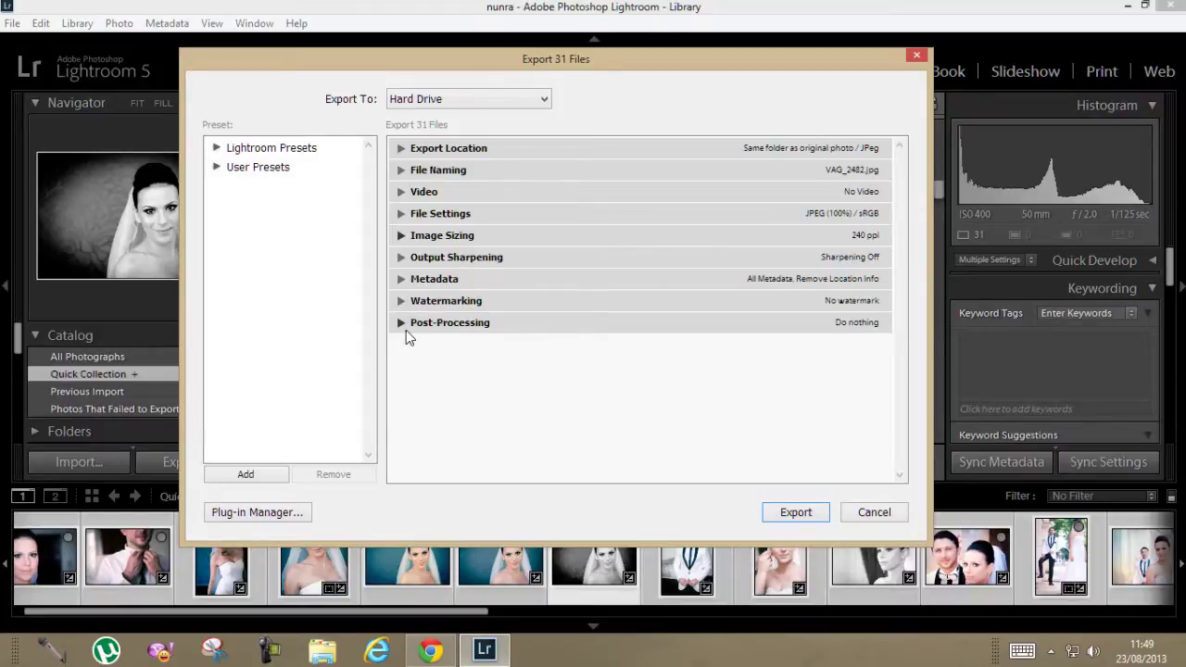
left_click(396, 325)
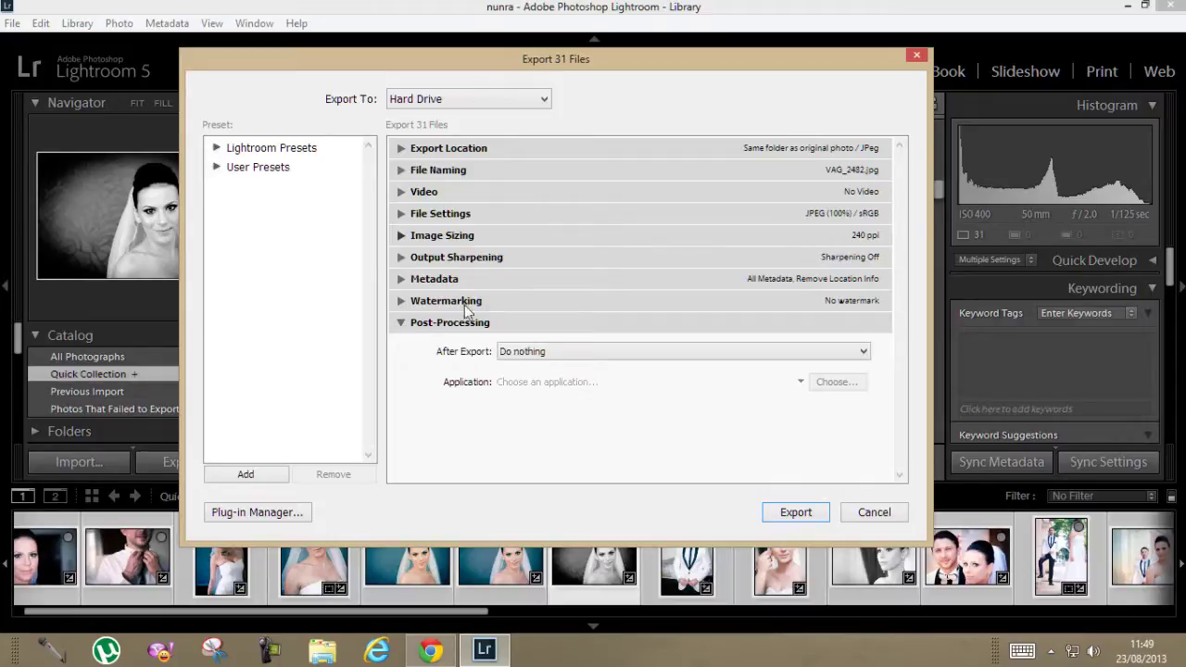
left_click(526, 349)
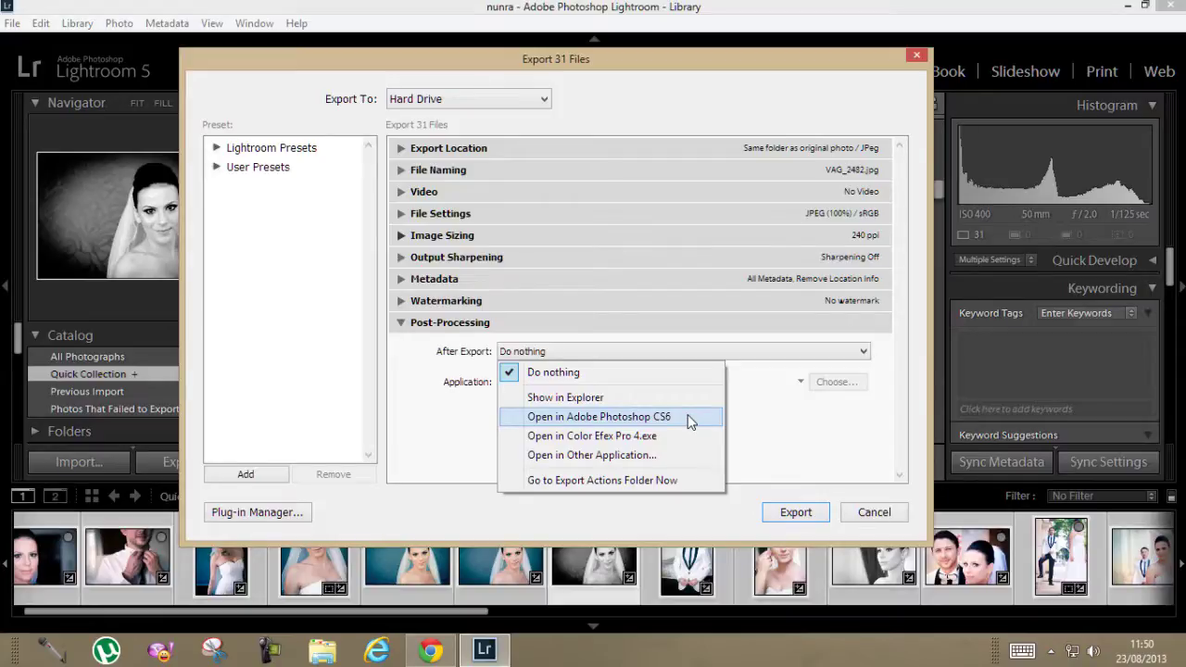
left_click(516, 376)
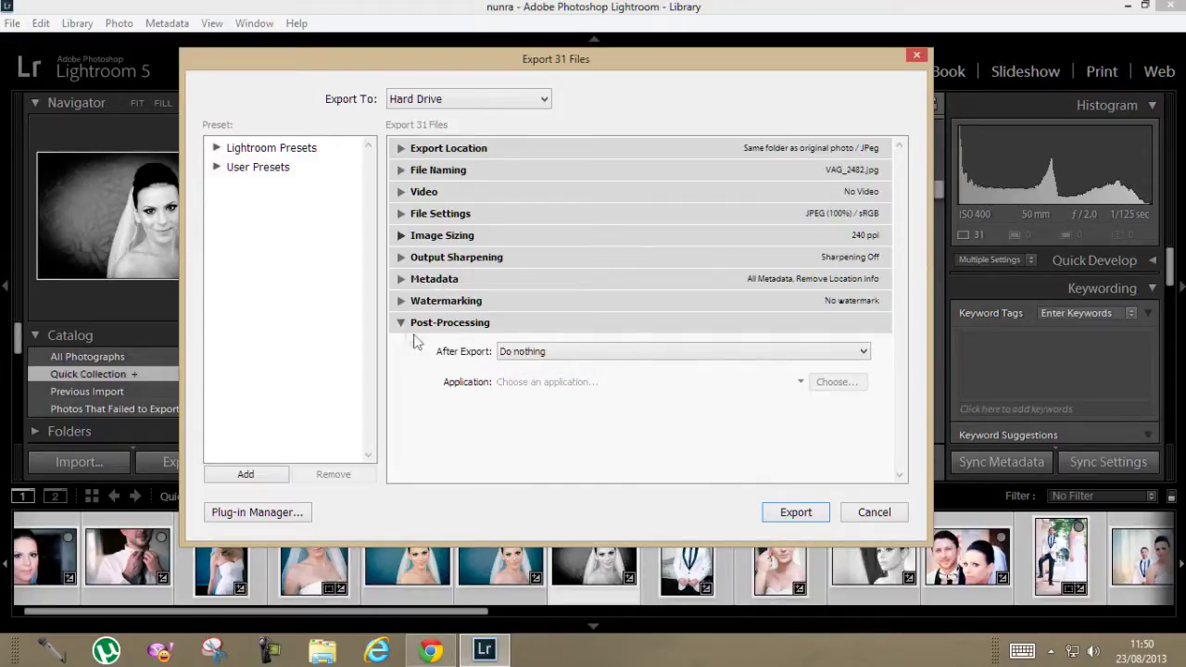
left_click(402, 324)
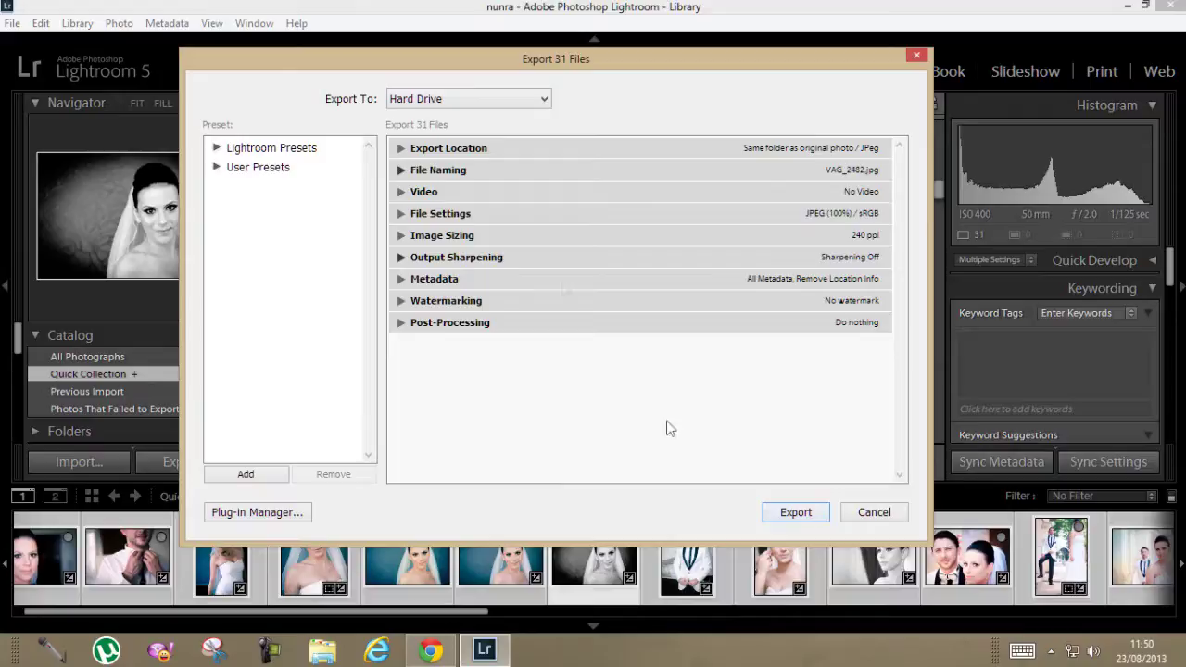
Step: Cancel the 31-file export and switch to the Develop module showing VAG_2569-Edit.tif
left_click(401, 148)
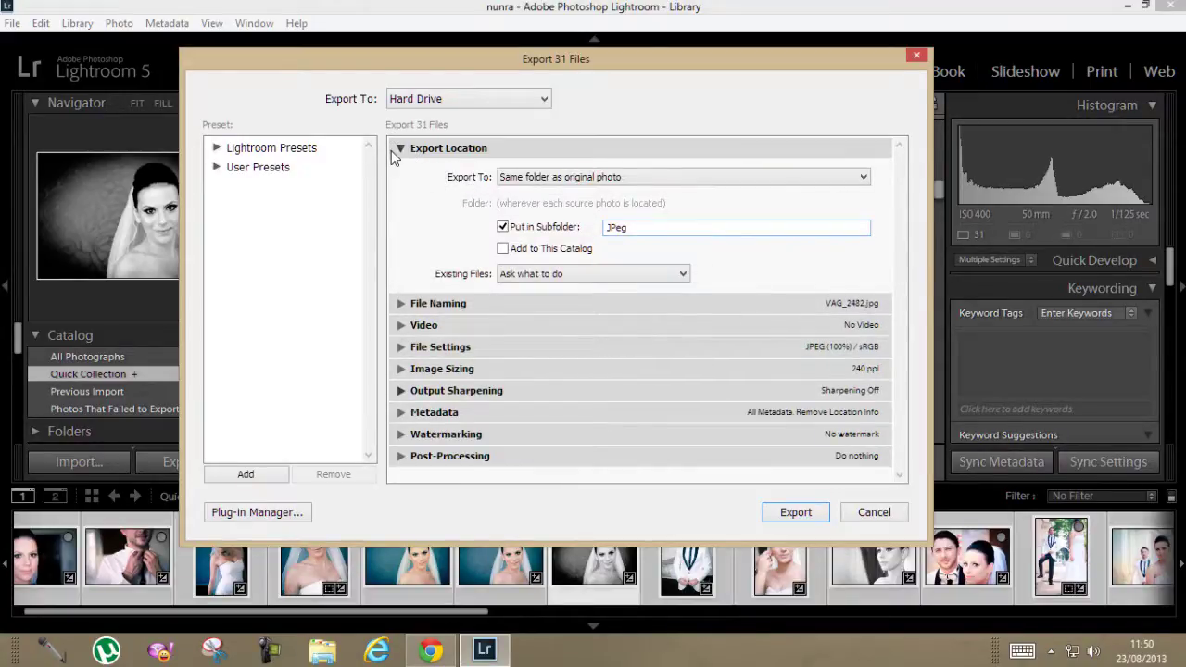
left_click(398, 151)
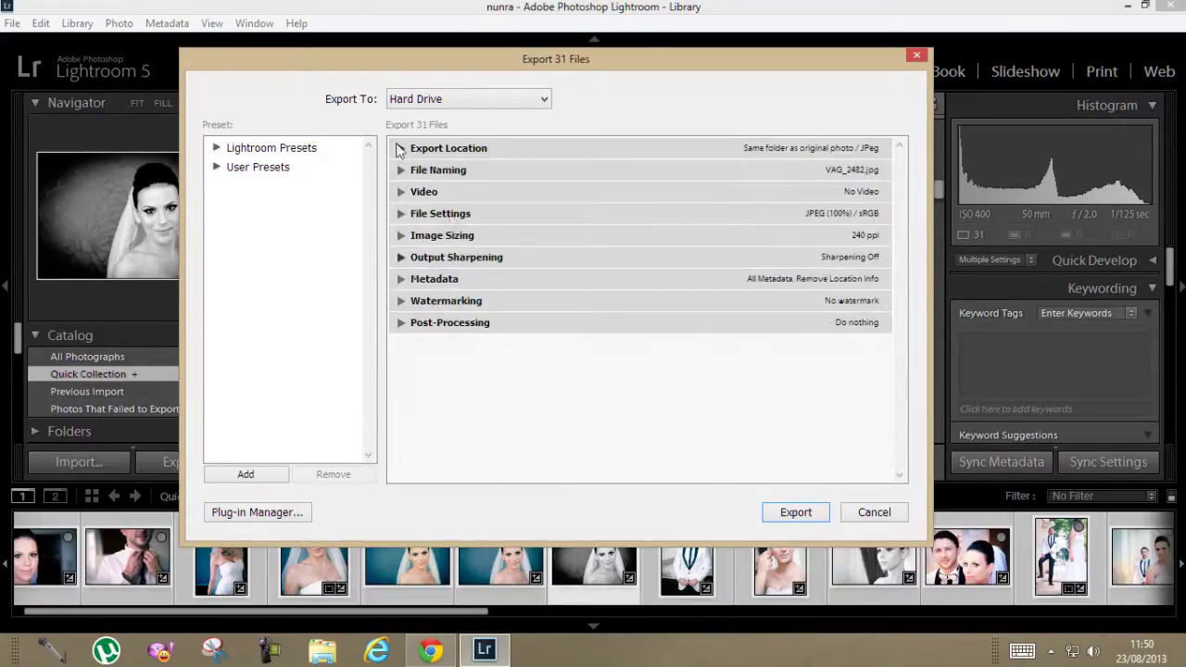
left_click(873, 511)
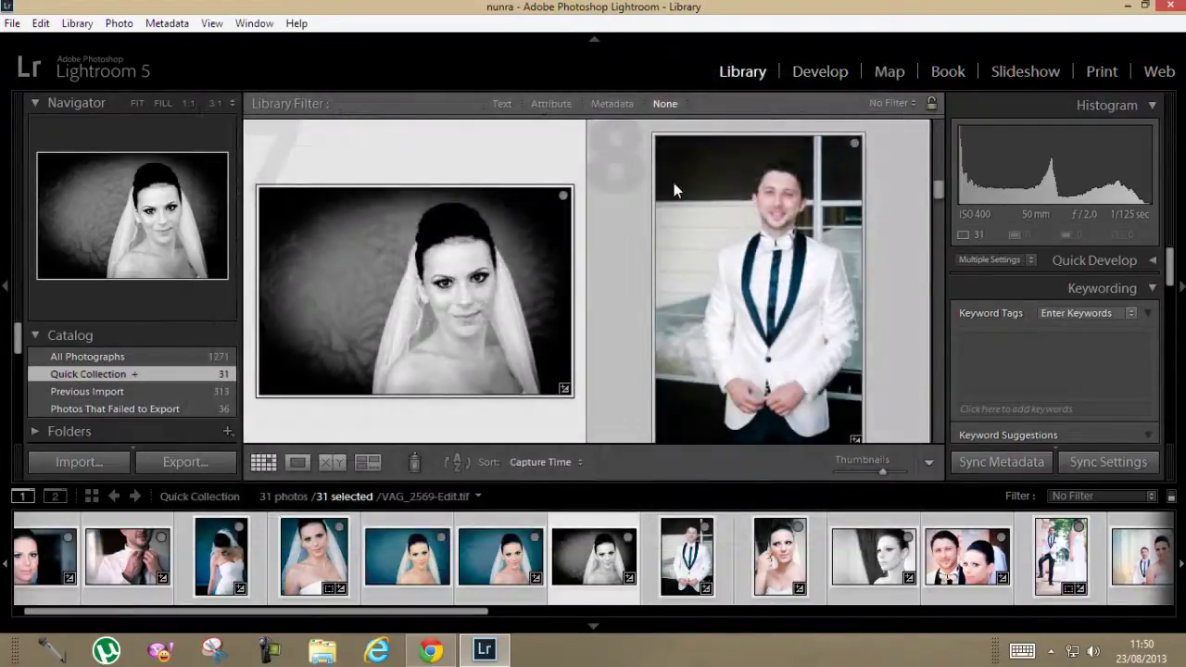
left_click(821, 75)
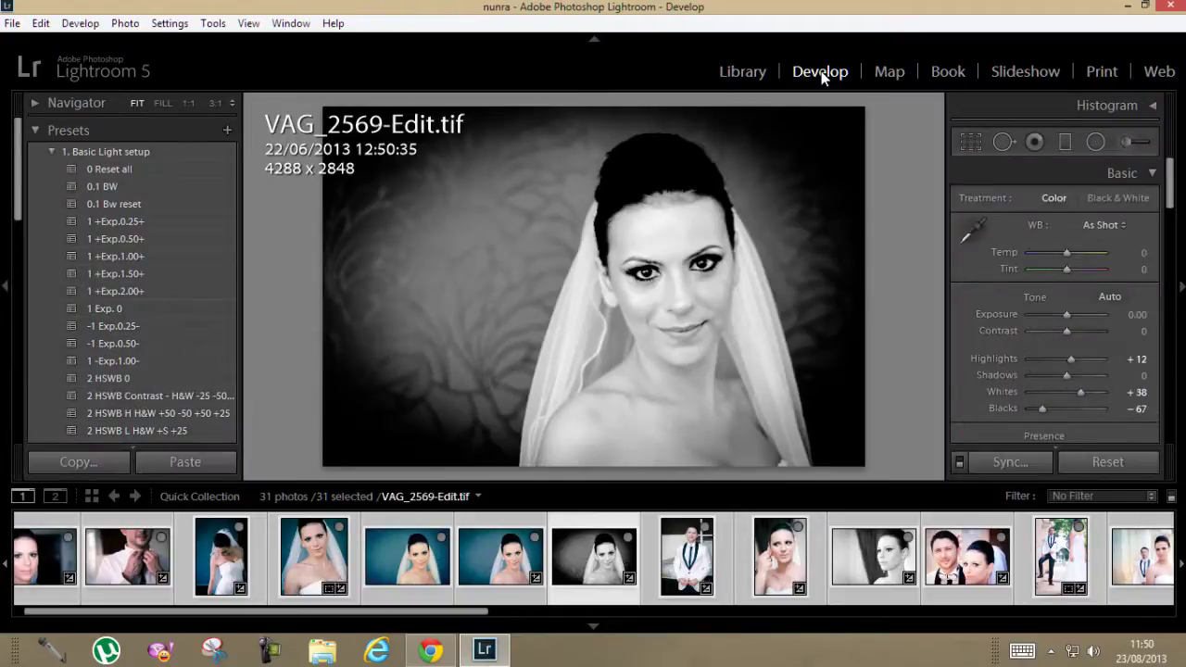
Step: Collapse the 1. Basic Light setup presets folder and expand 2. Effects to list its presets
left_click(52, 152)
left_click(46, 171)
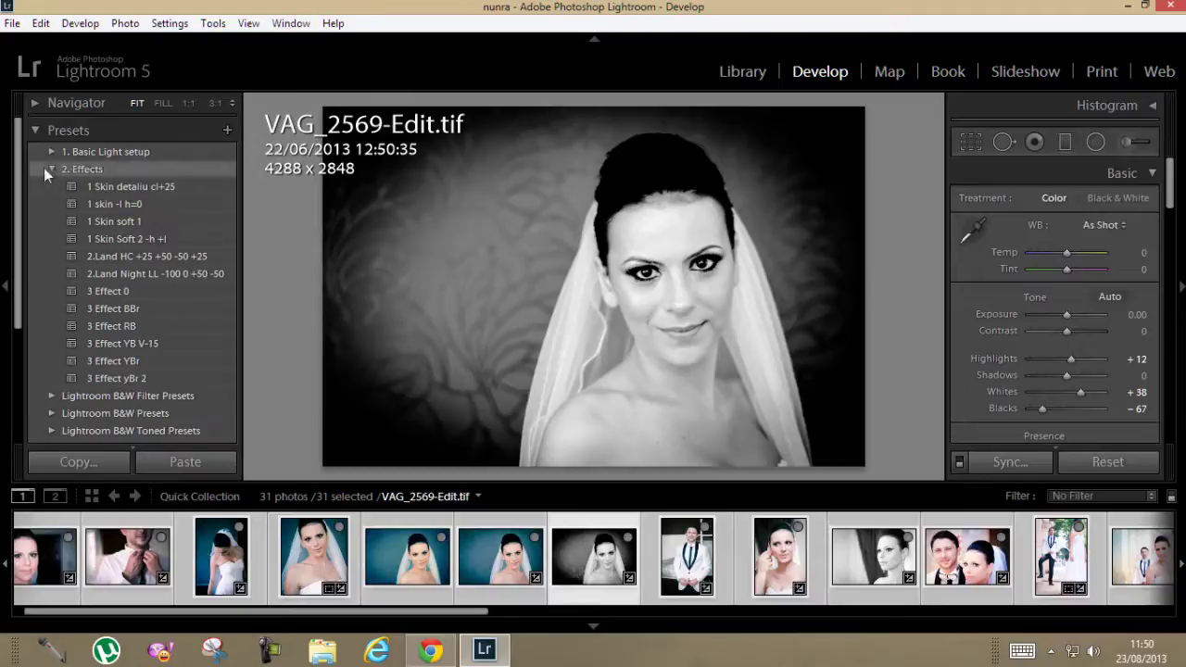
left_click(52, 169)
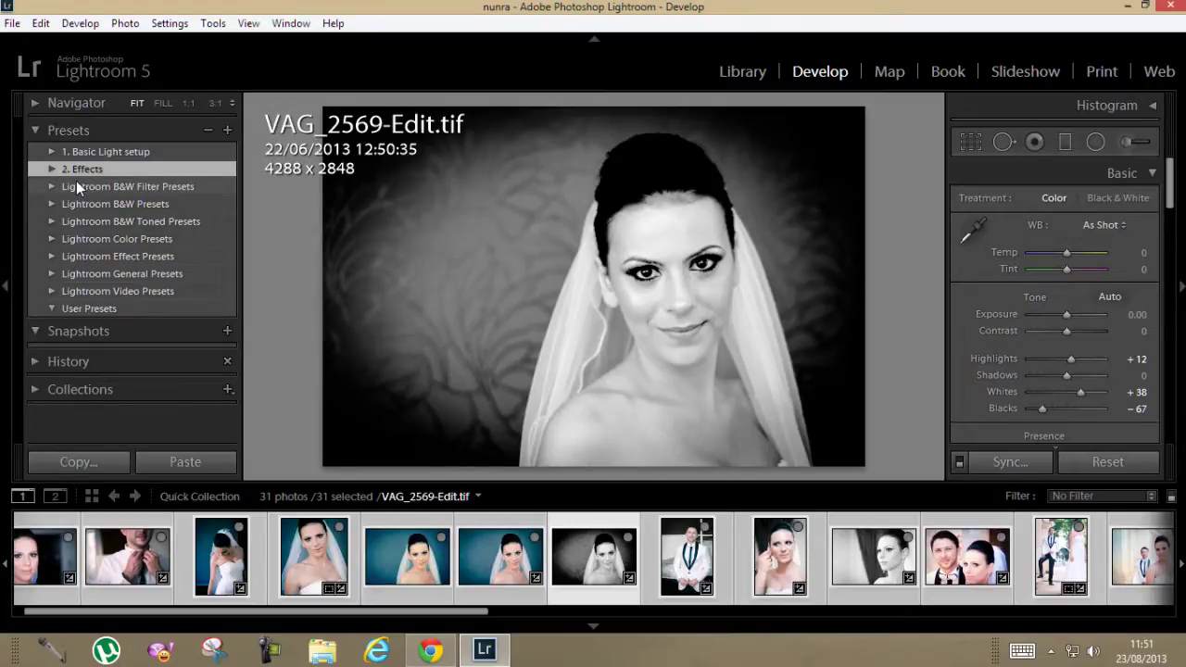
left_click(56, 167)
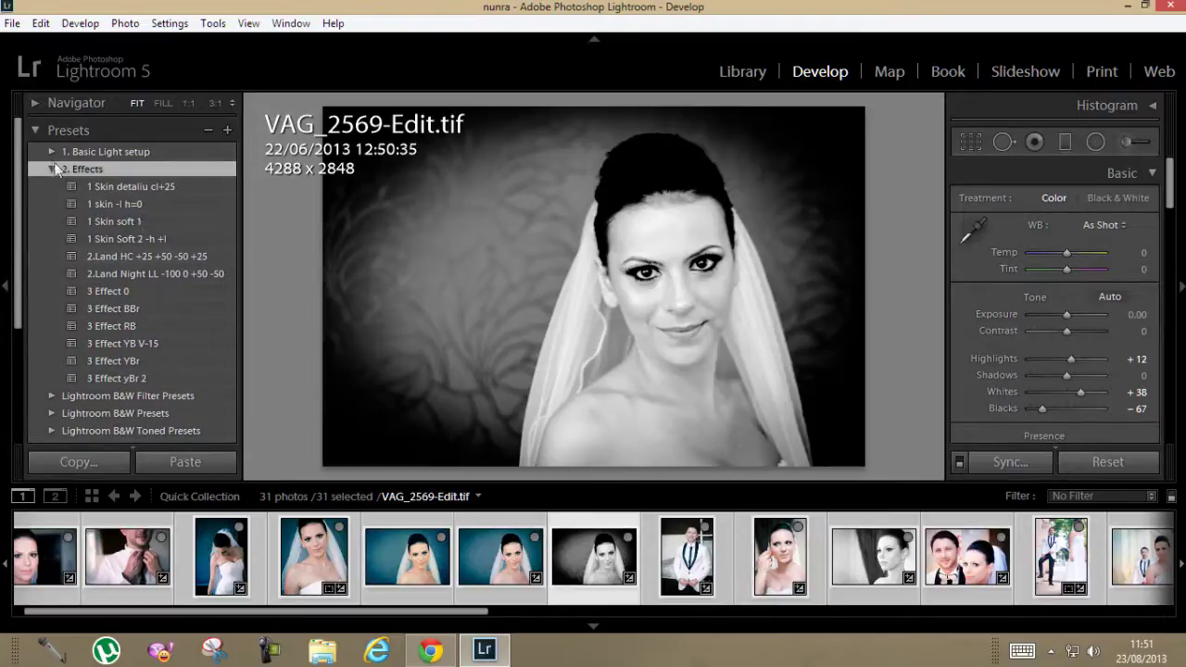
left_click(52, 151)
scroll(87, 251, "down", 5)
scroll(89, 260, "down", 3)
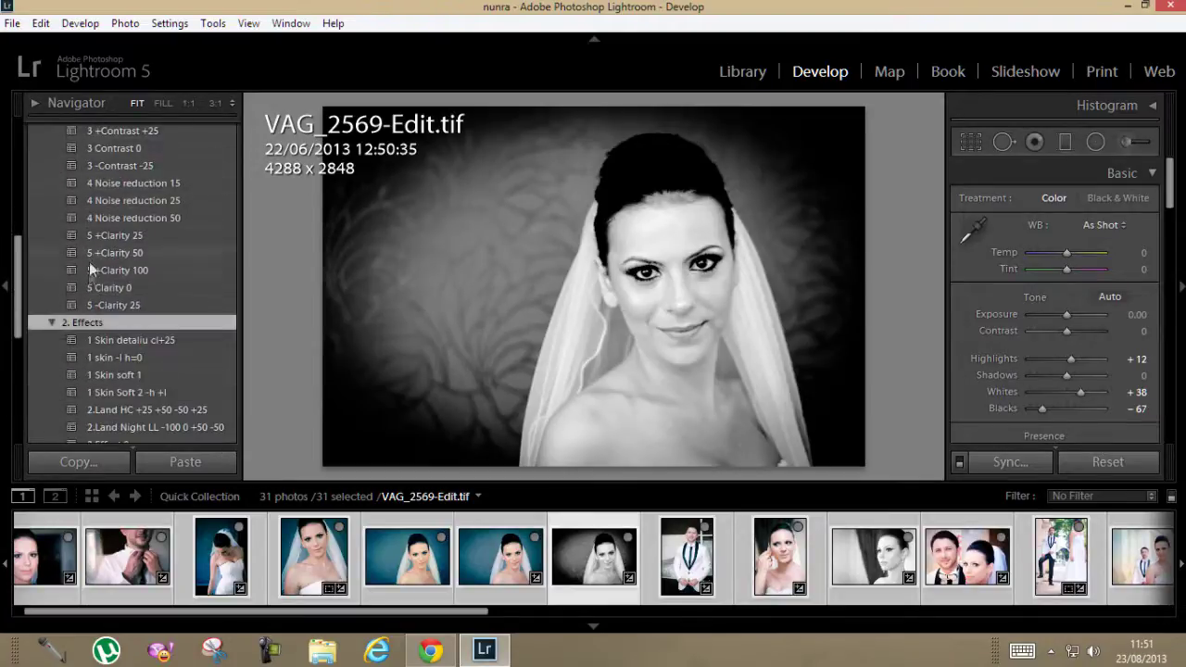
scroll(89, 262, "up", 8)
left_click(50, 149)
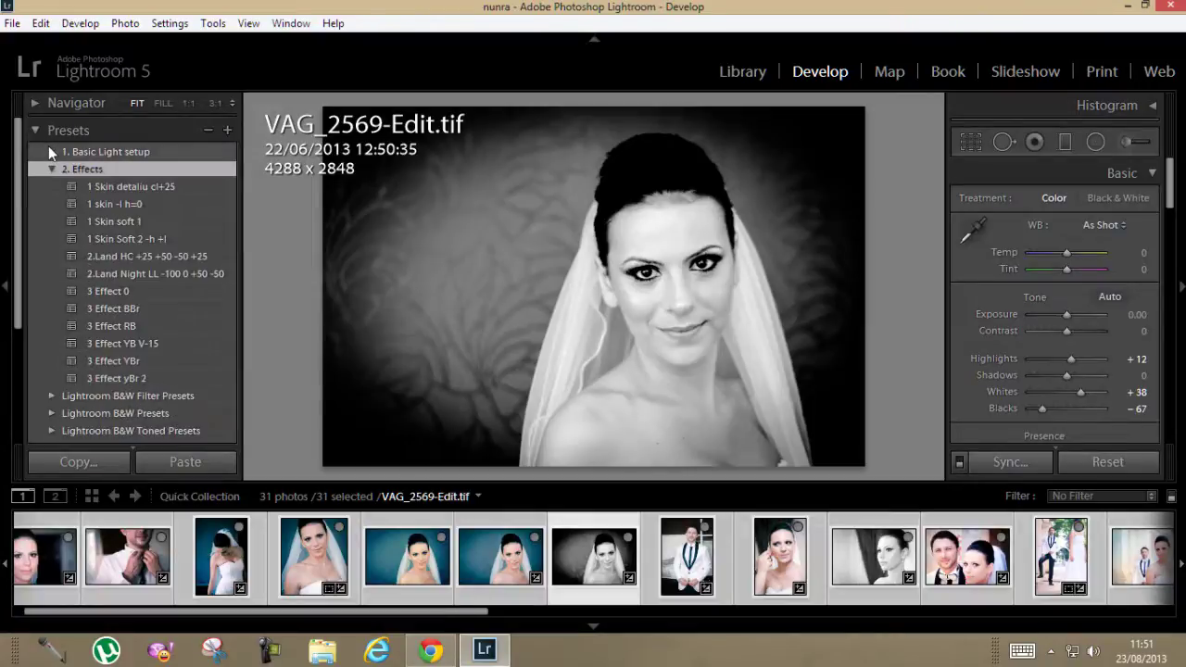
left_click(52, 169)
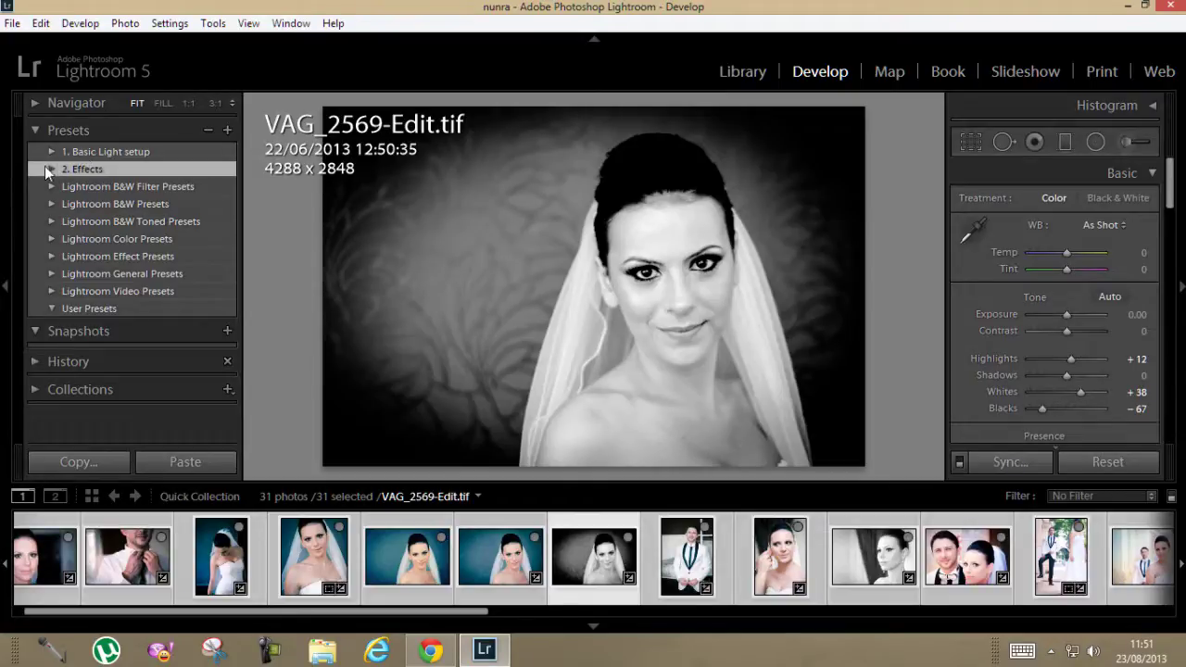
left_click(50, 169)
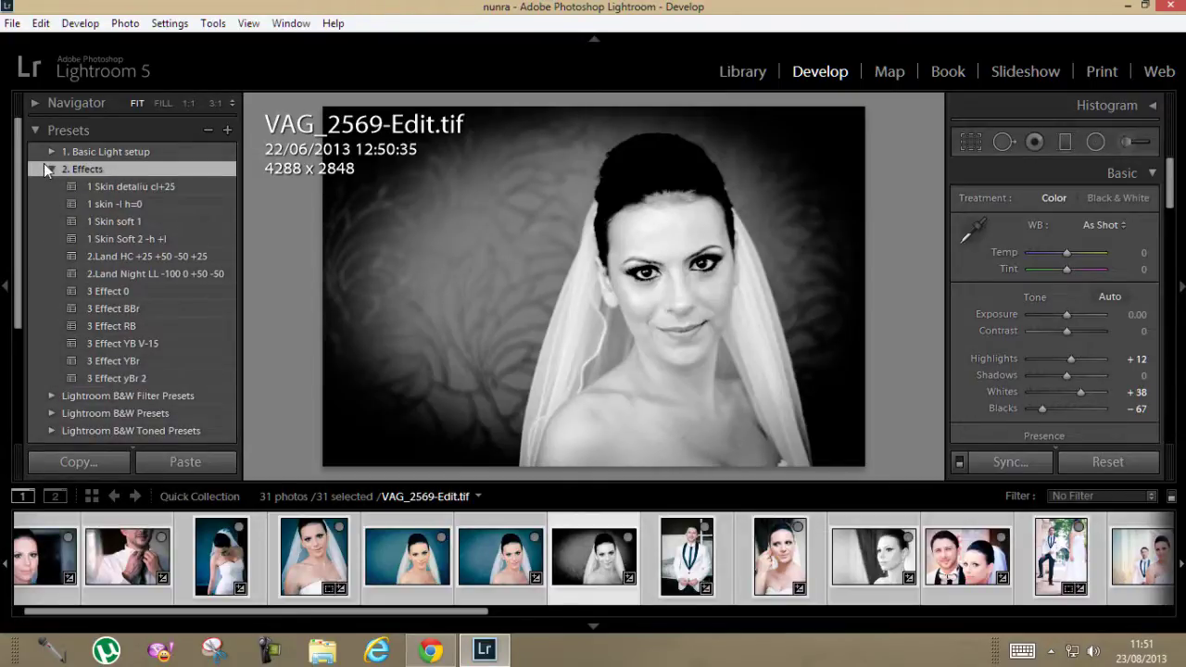